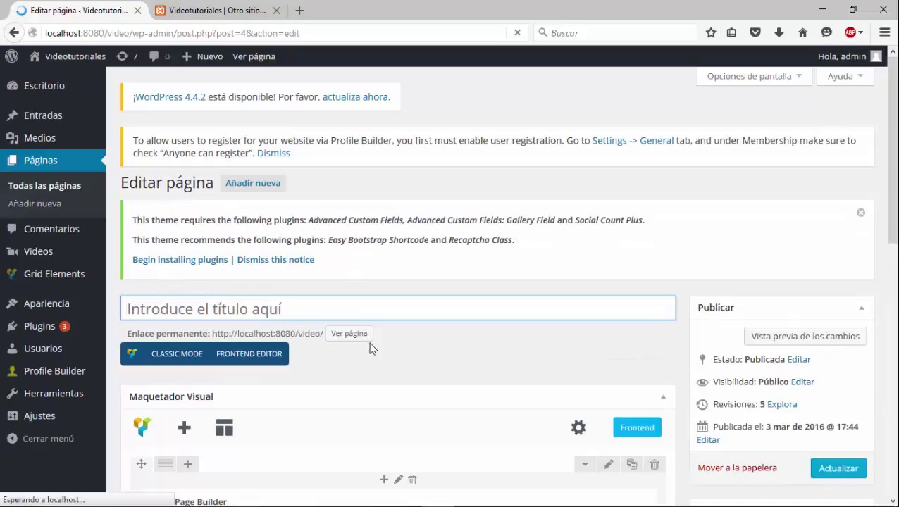
Step: Open the settings of the "Curso de ionic" Page Builder element and check the available post types
scroll(391, 367, down, 3)
drag(178, 282, 236, 295)
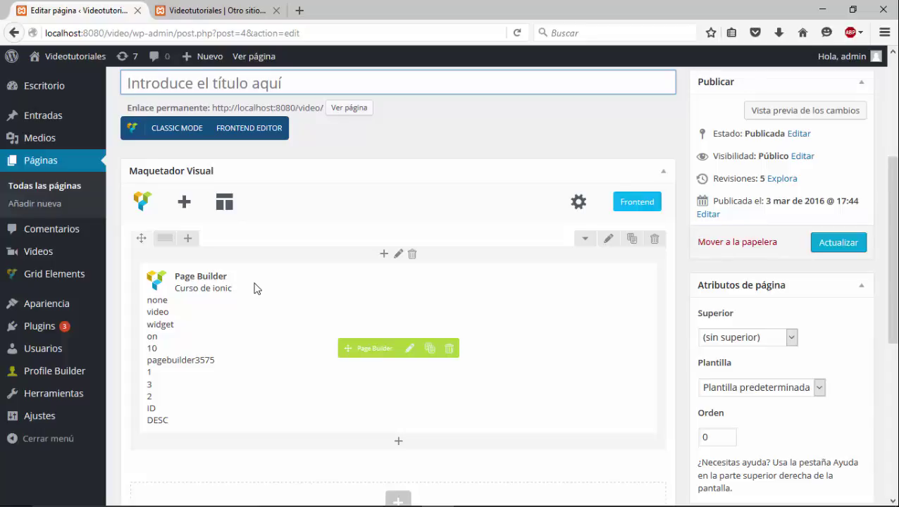
click(409, 348)
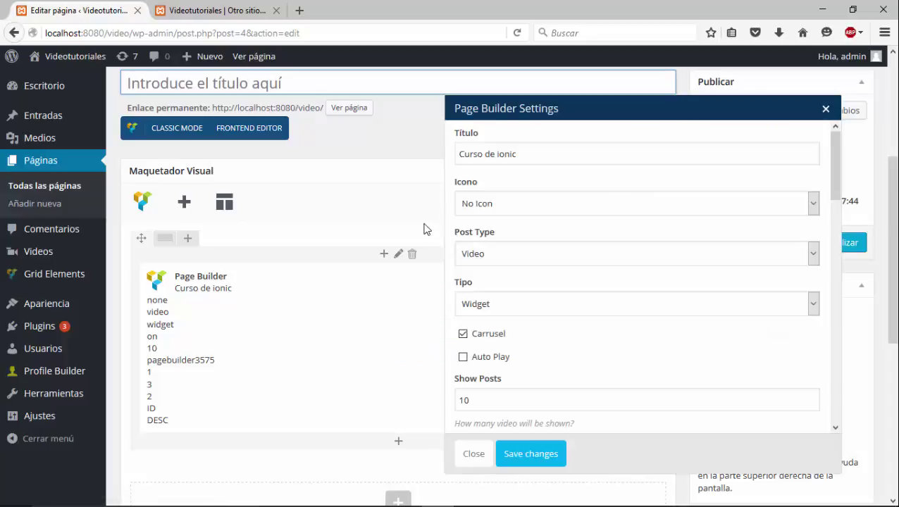
scroll(426, 229, up, 3)
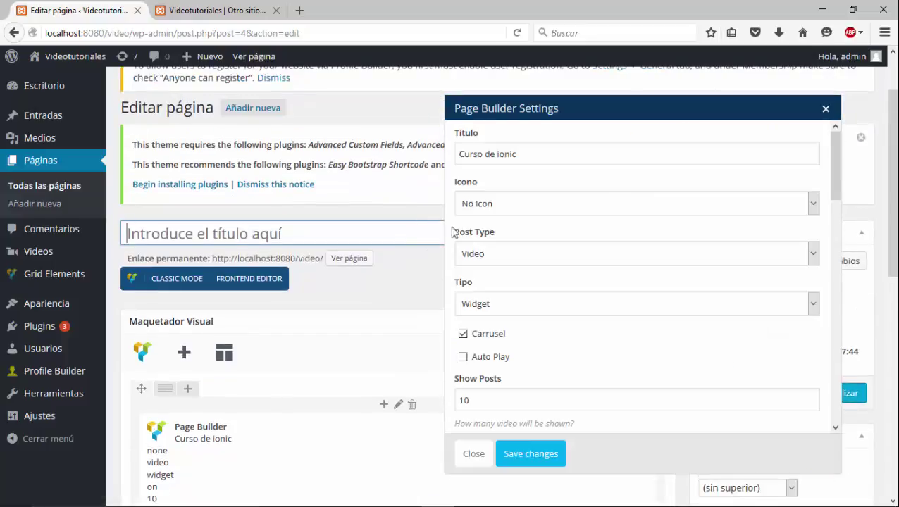
click(511, 255)
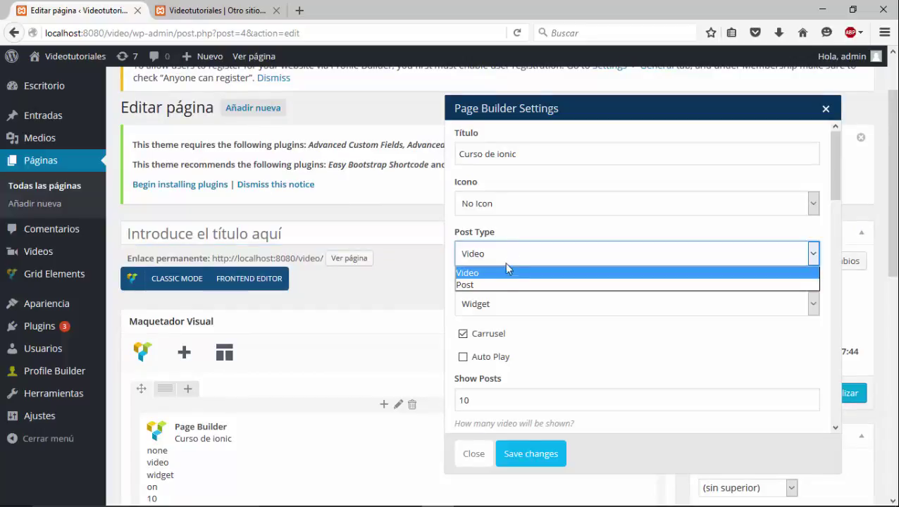
click(526, 341)
Step: Try the Main Content type for the "Curso de ionic" element and switch it back to Widget
click(478, 310)
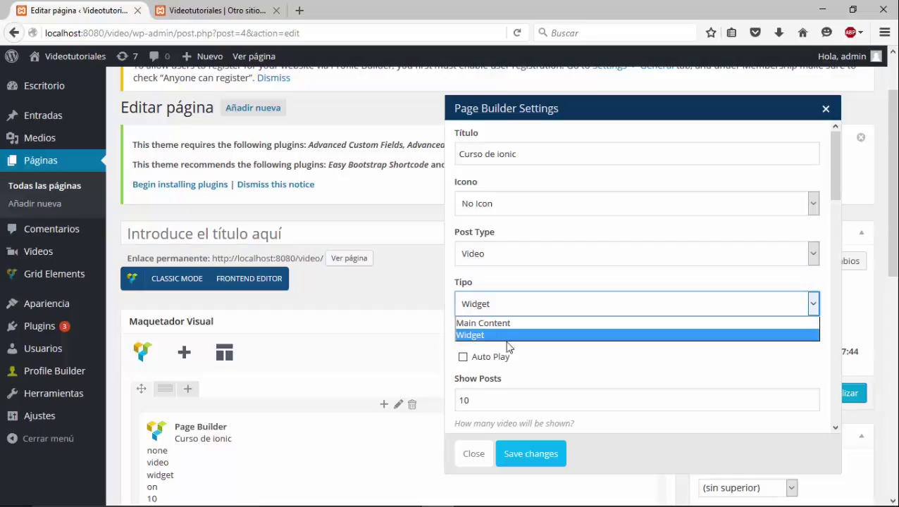
click(486, 336)
click(507, 313)
click(523, 334)
click(496, 313)
click(488, 324)
click(490, 304)
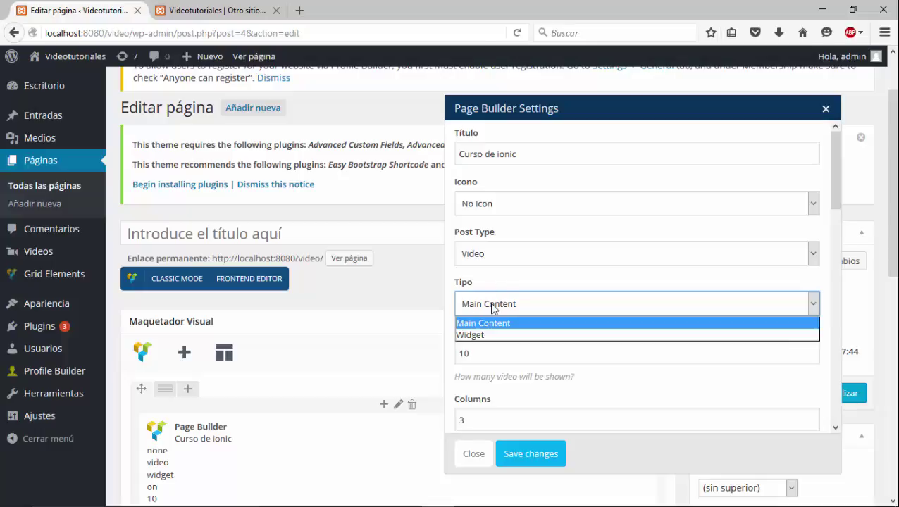
click(474, 336)
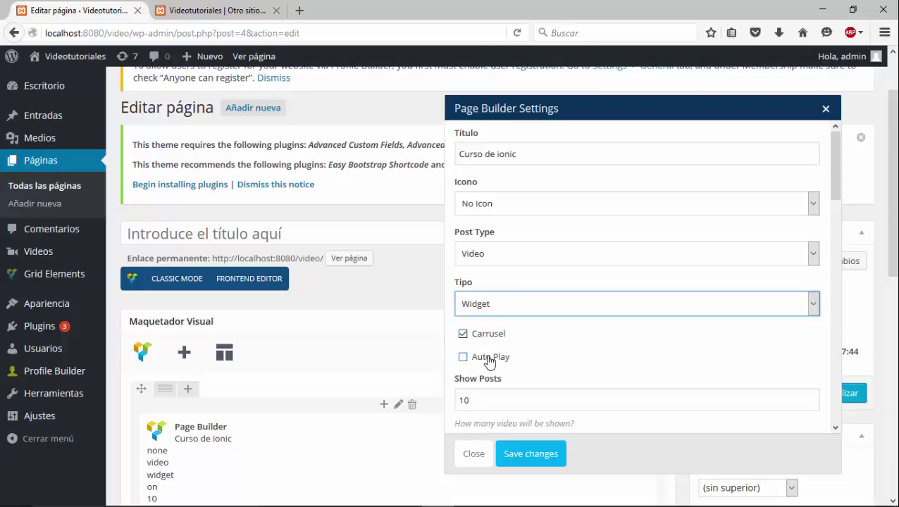
Step: Set the "Curso de ionic" element's type to Main Content, save its settings and update the page
click(483, 313)
click(483, 324)
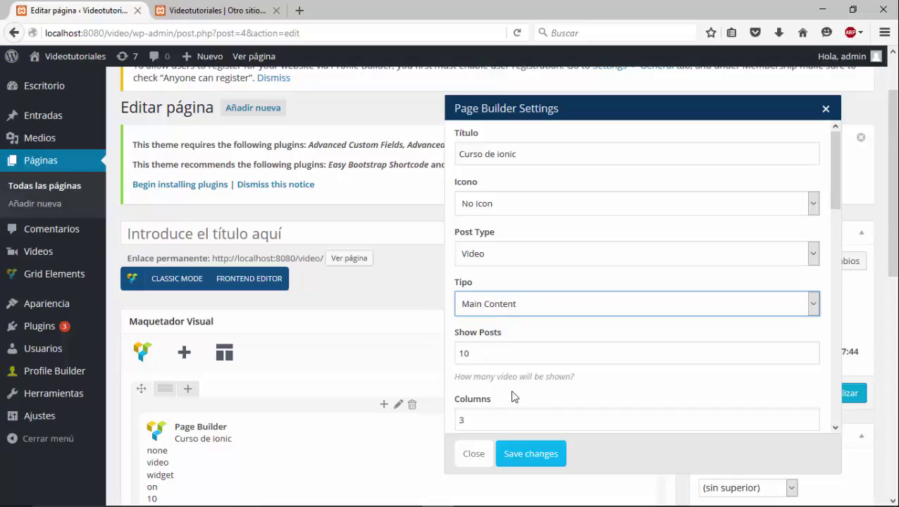
click(529, 455)
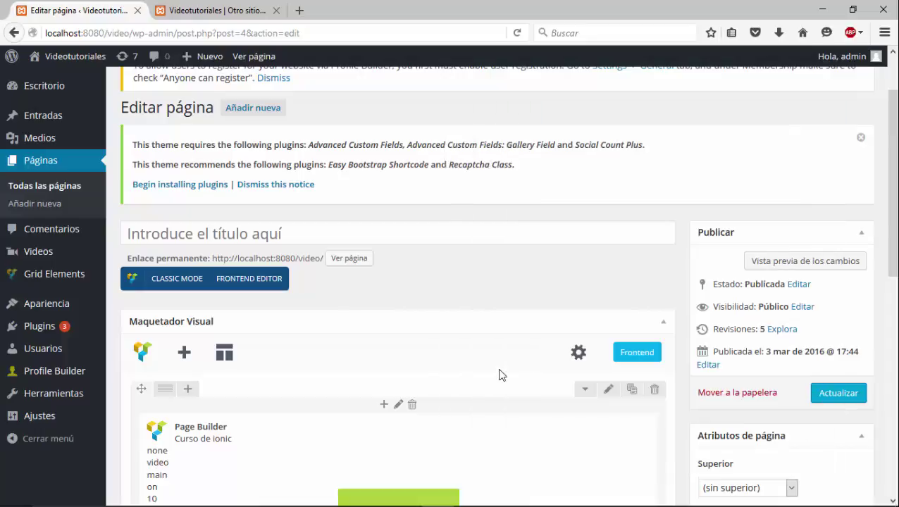
click(828, 395)
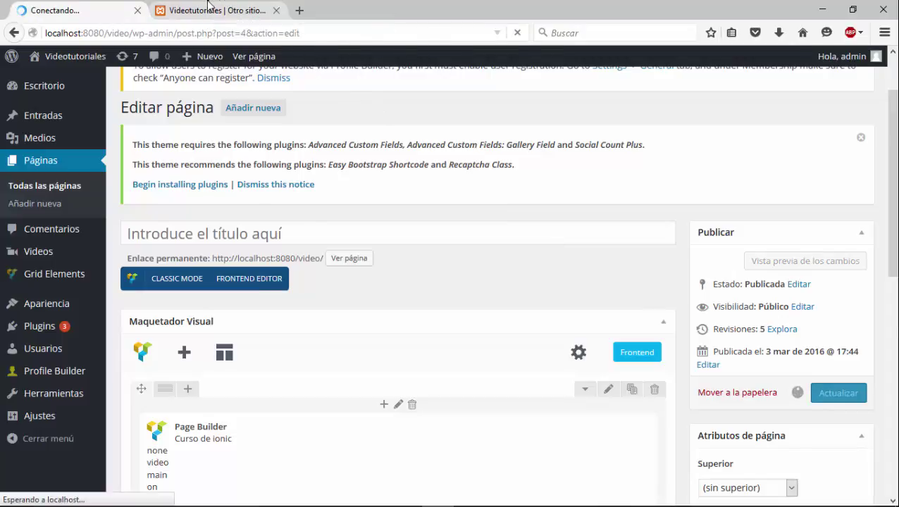
Step: Reload the site's home page and examine the title and video layout of the "Curso de ionic" section
click(209, 9)
click(518, 33)
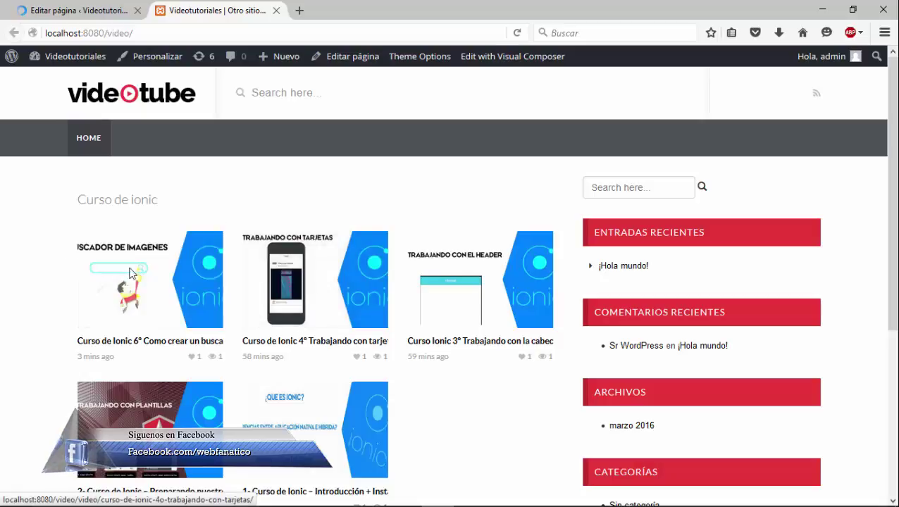
scroll(160, 297, down, 2)
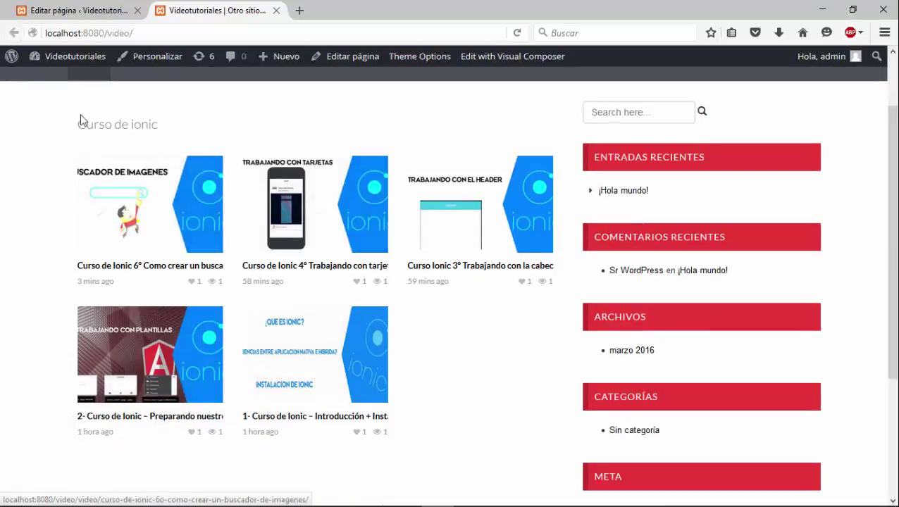
drag(77, 124, 148, 125)
click(164, 126)
drag(78, 125, 156, 121)
click(173, 113)
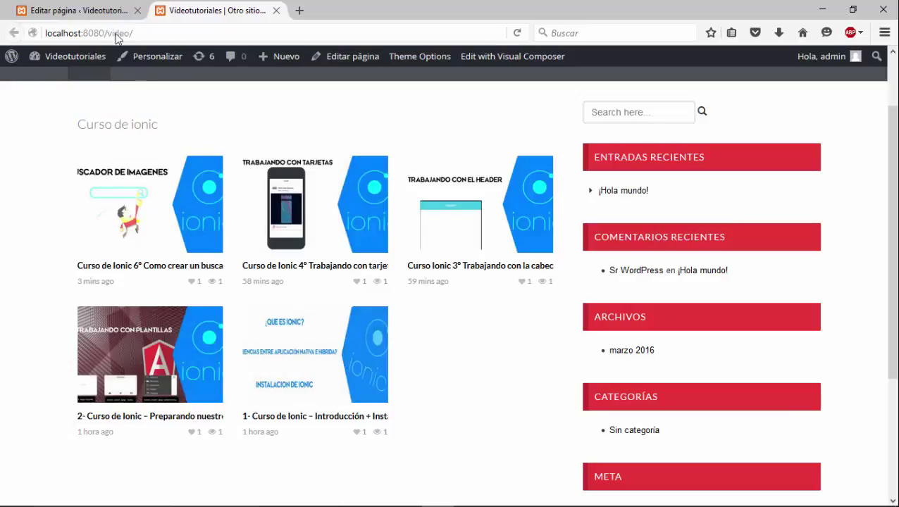
Step: Return to the page editor and set the "Curso de ionic" element's type to Widget with Carrusel enabled
click(79, 11)
scroll(521, 377, down, 3)
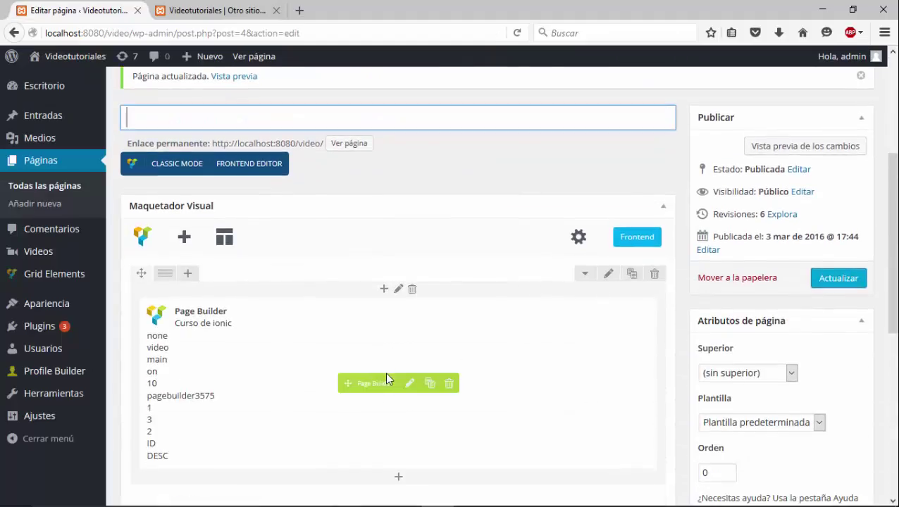
click(410, 383)
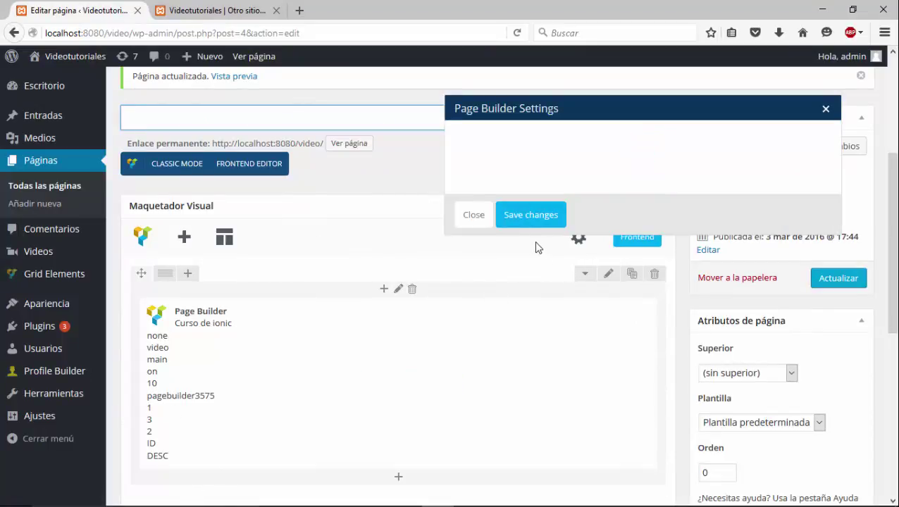
click(511, 305)
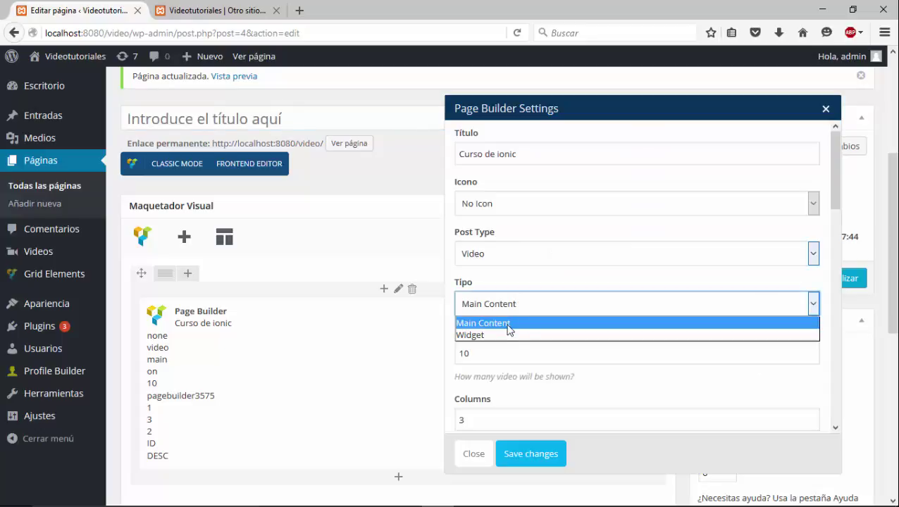
click(497, 337)
click(463, 335)
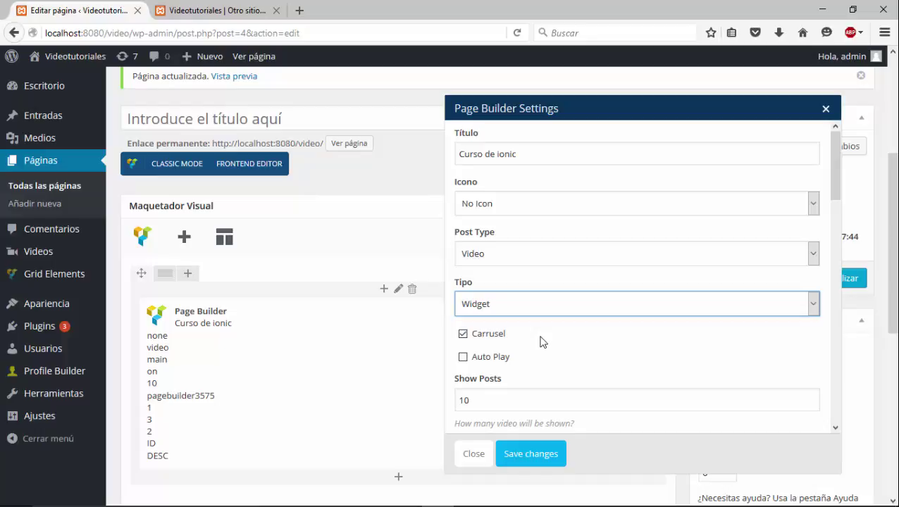
Step: Review the element's remaining settings, from post count, rows and columns to video category, tags, date filters and ordering
scroll(523, 347, down, 3)
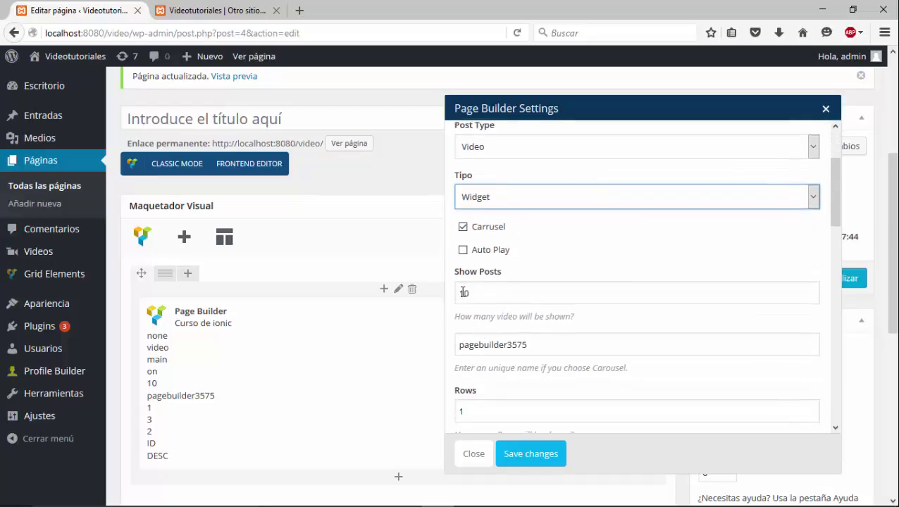
double_click(463, 292)
click(505, 313)
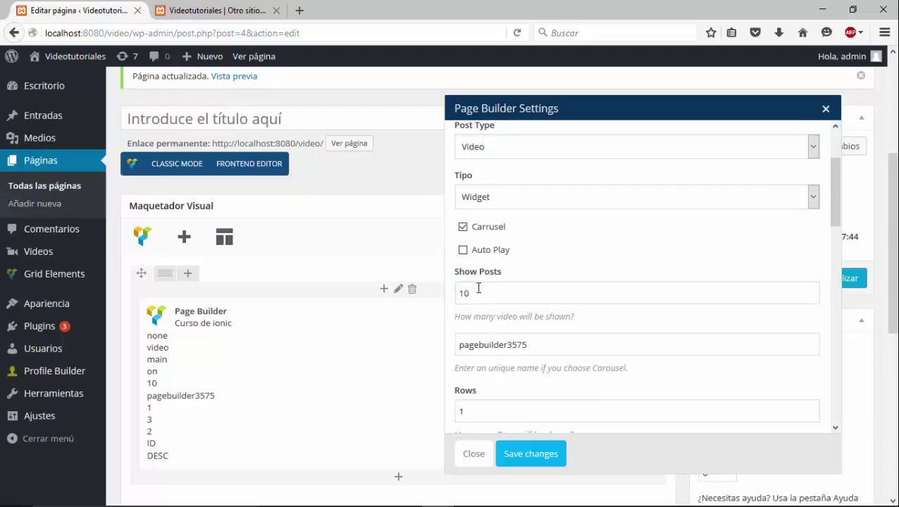
scroll(499, 296, down, 4)
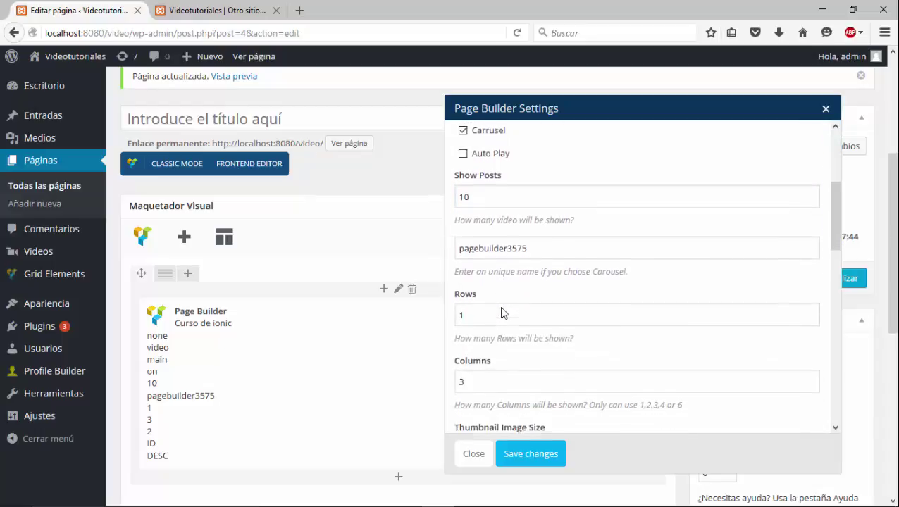
scroll(502, 308, down, 5)
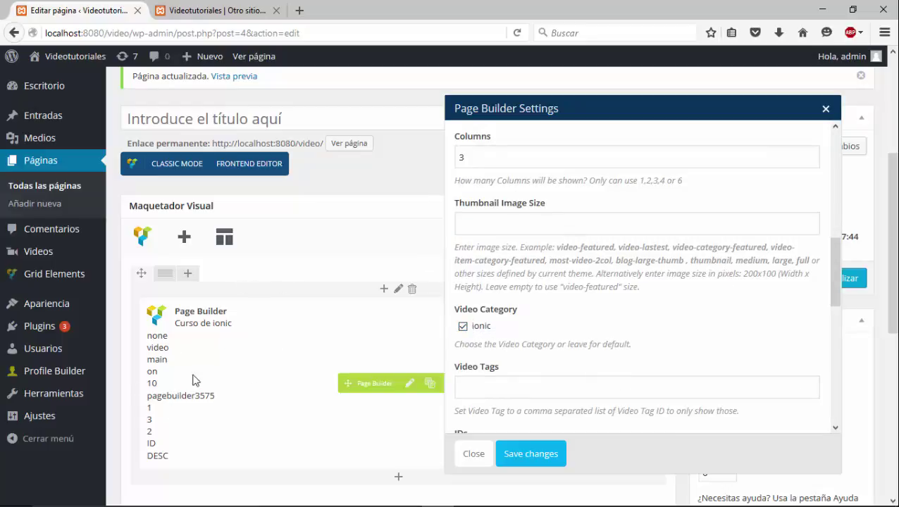
scroll(520, 360, down, 5)
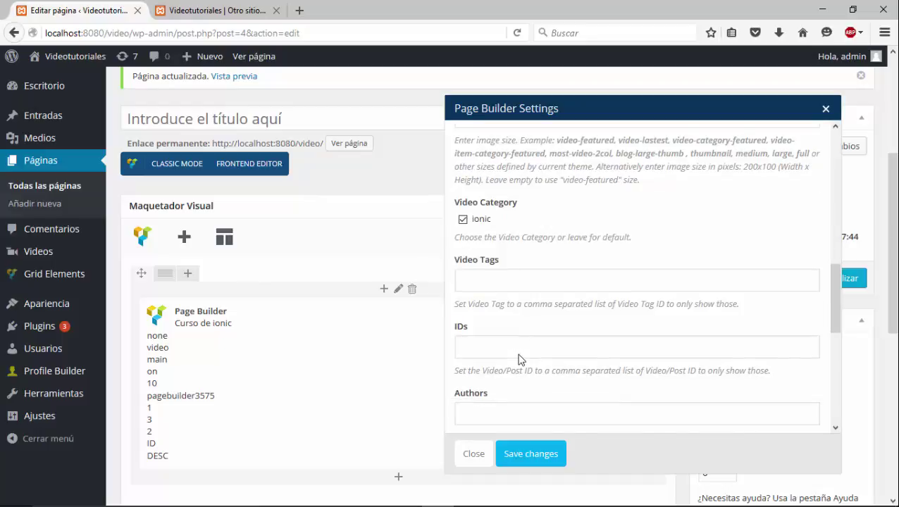
scroll(500, 328, up, 1)
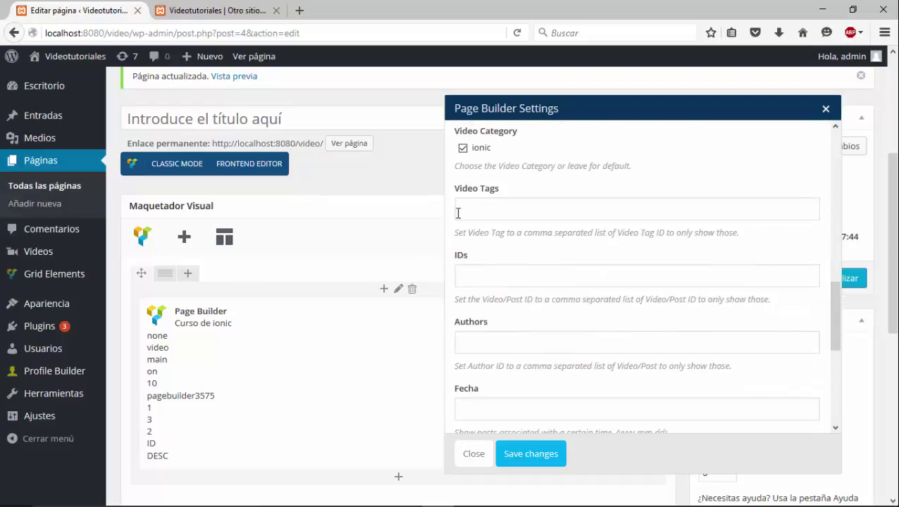
click(506, 207)
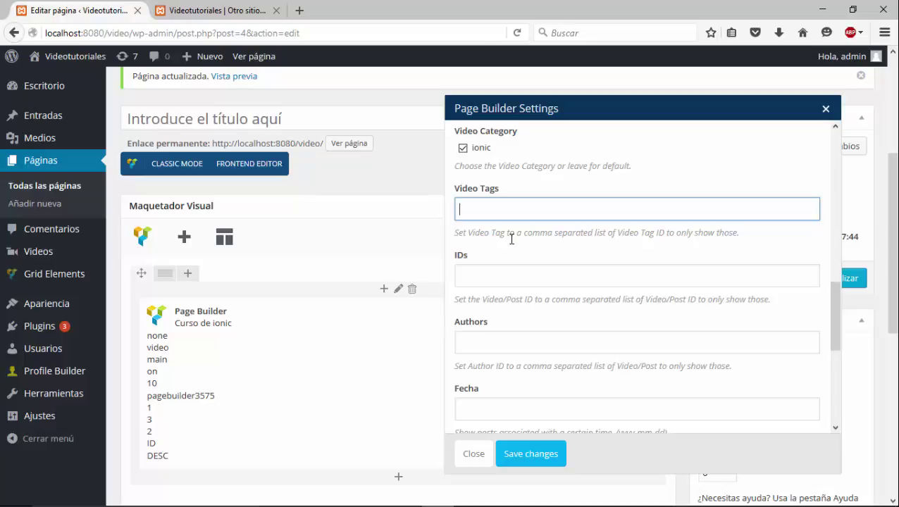
scroll(513, 248, down, 7)
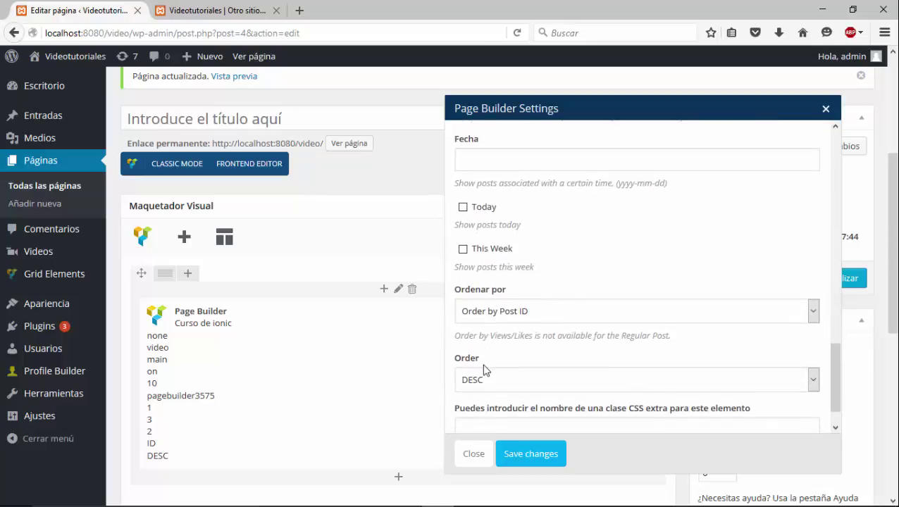
scroll(487, 368, down, 1)
Step: Set the element's order to ASC, save its settings and update the page
click(500, 343)
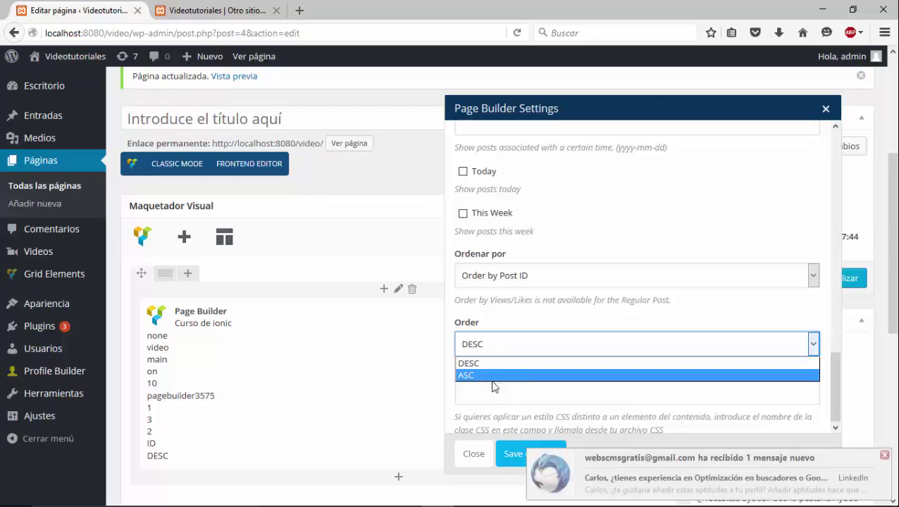
click(507, 390)
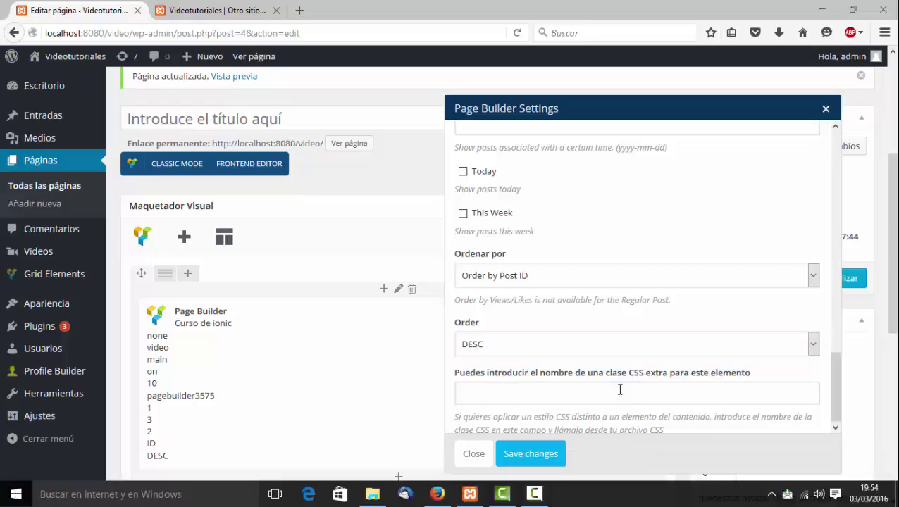
click(457, 345)
click(479, 377)
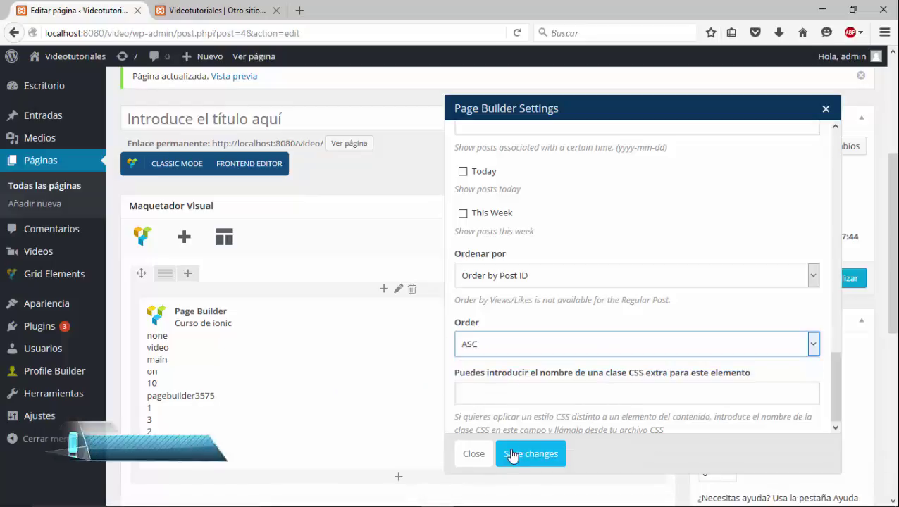
click(560, 454)
click(842, 285)
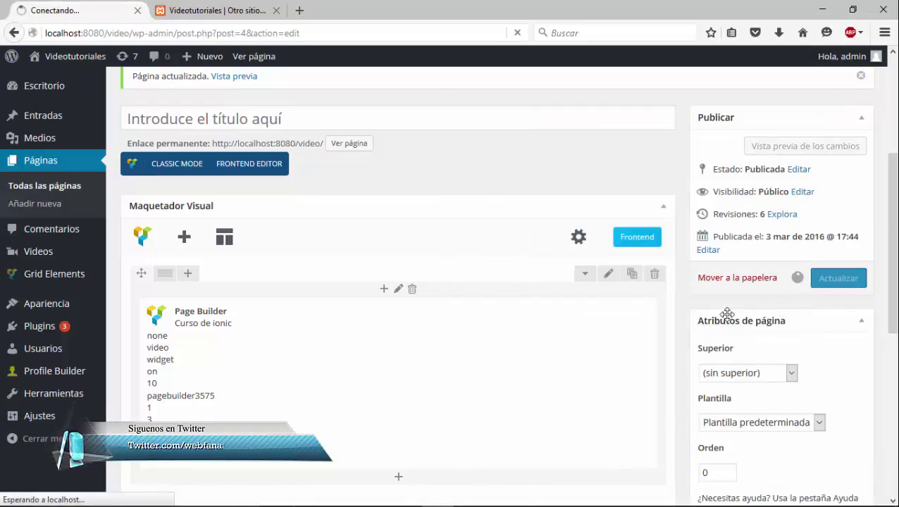
Step: Reload the site's home page and examine both pages of the "Curso de ionic" video carousel and its title
click(202, 8)
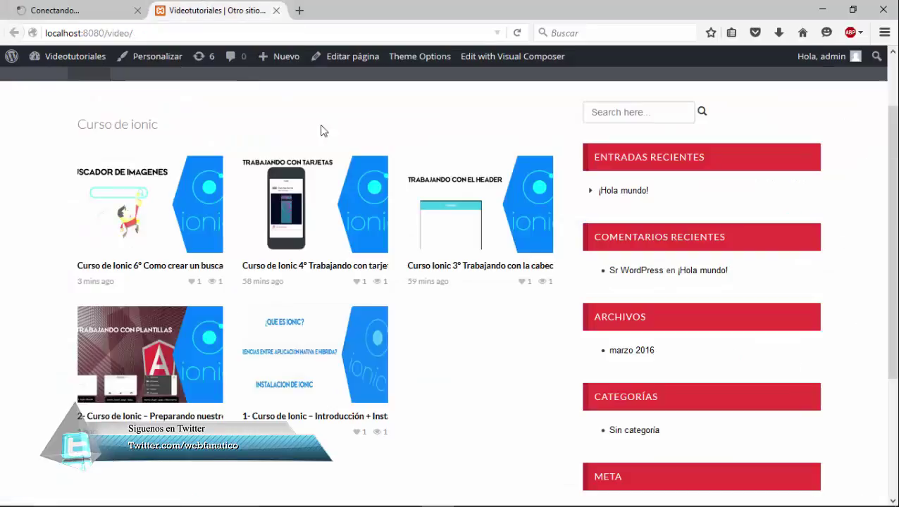
click(516, 32)
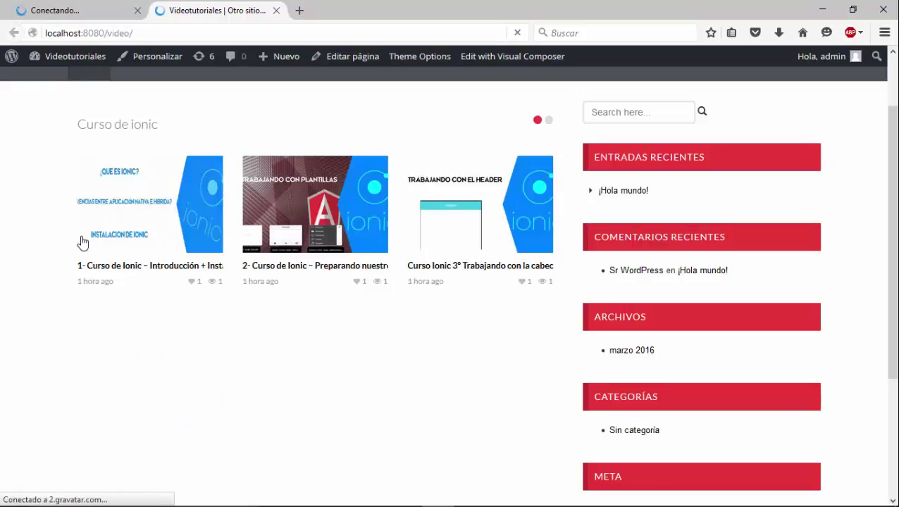
click(549, 121)
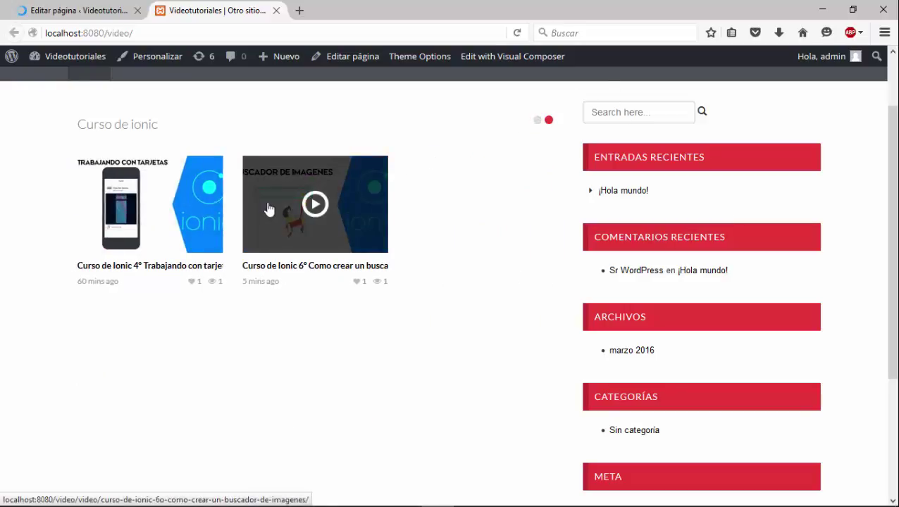
click(538, 120)
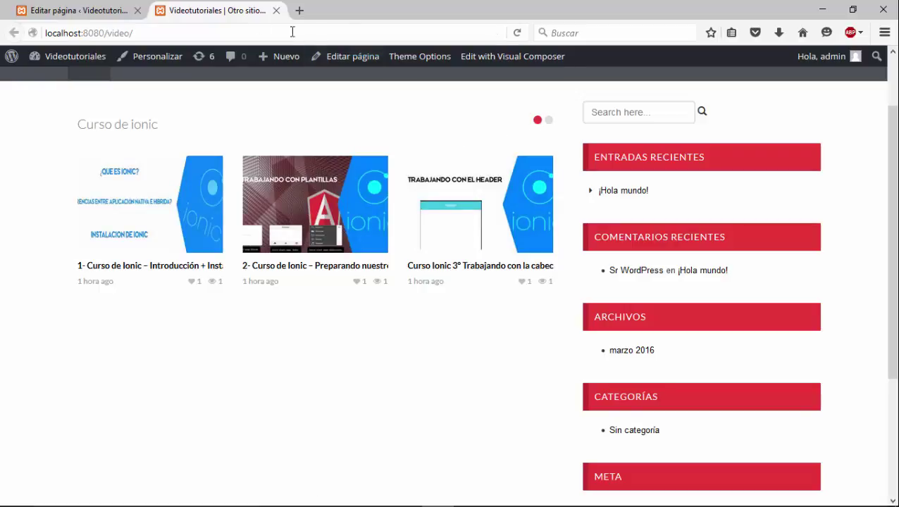
scroll(188, 254, up, 2)
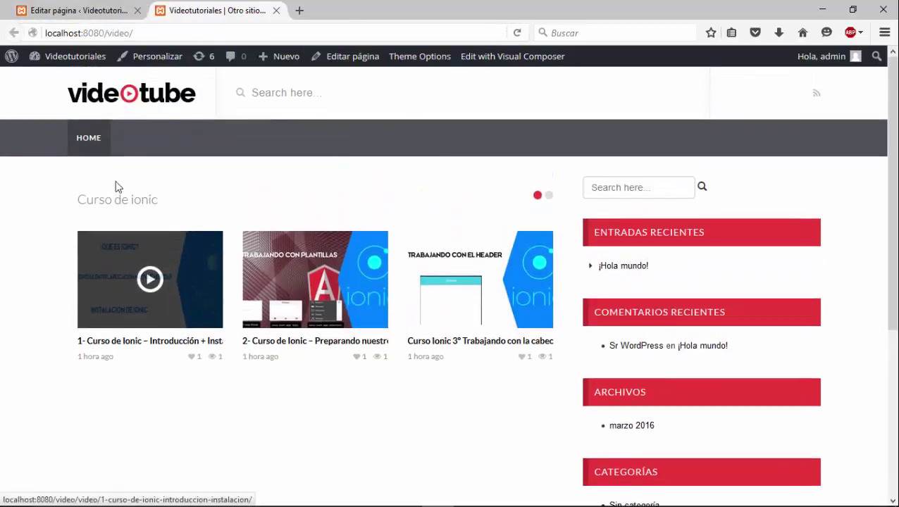
drag(98, 200, 130, 200)
click(147, 139)
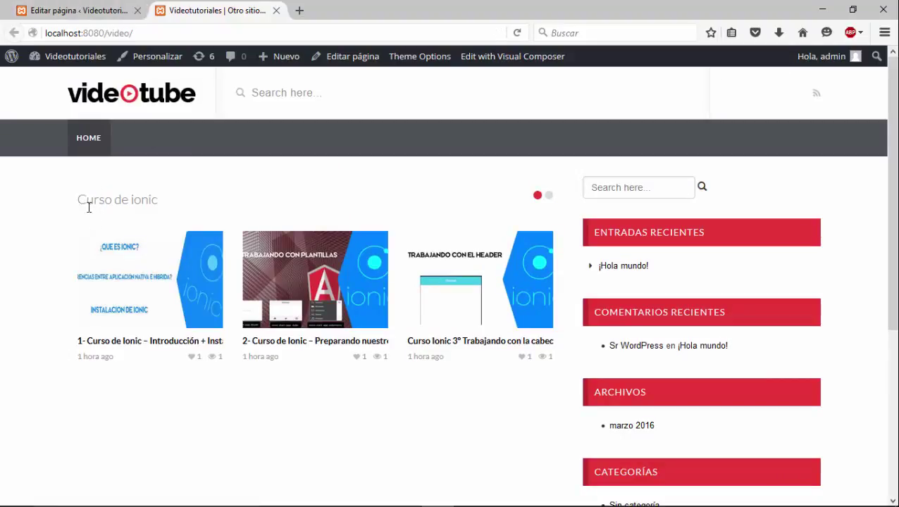
Step: Return from the site's home page to the page editor and add a new page
drag(72, 203, 158, 196)
click(178, 204)
click(51, 10)
click(238, 185)
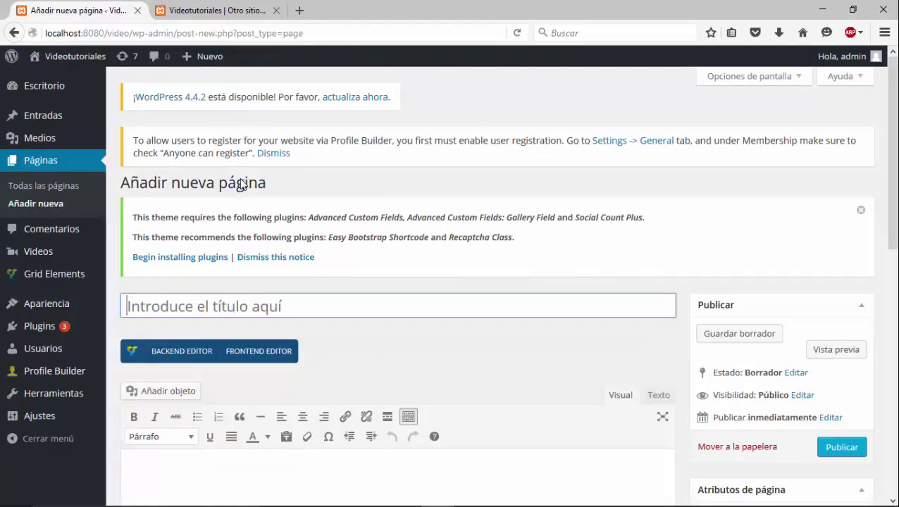
Step: Switch the new page to the backend editor and apply the "Homepage V3 - Fullwidth - 4 Cols" layout
click(183, 352)
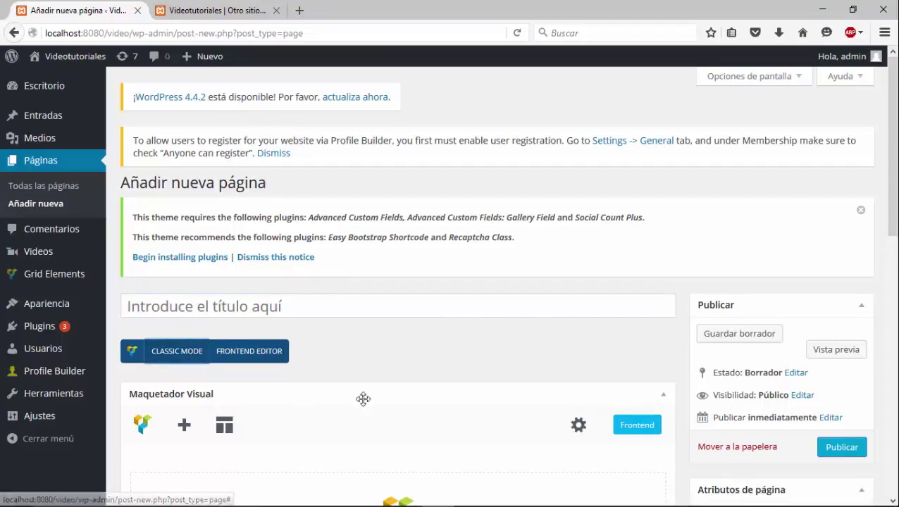
scroll(371, 416, down, 3)
scroll(371, 416, down, 6)
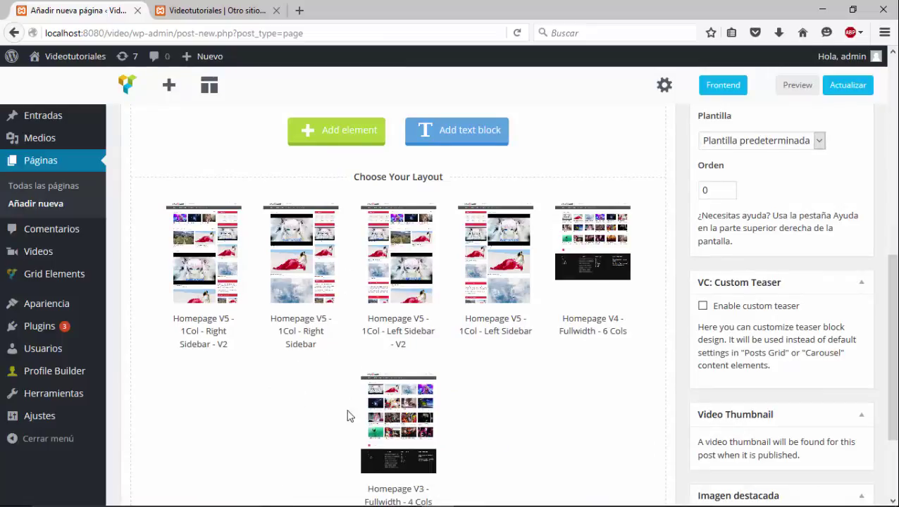
click(391, 431)
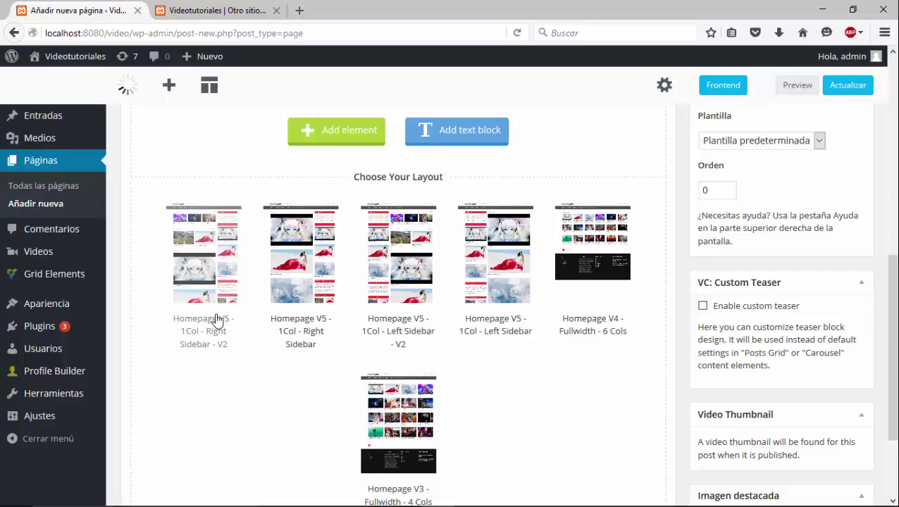
scroll(218, 321, up, 4)
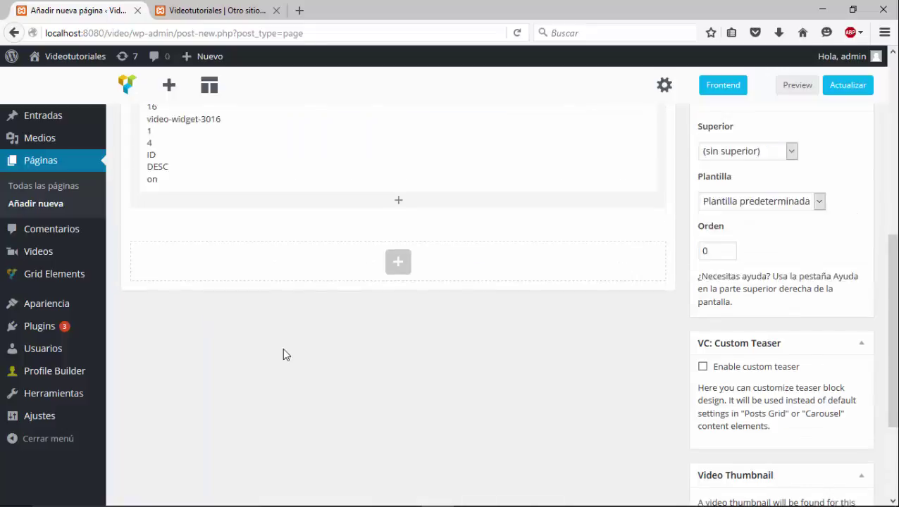
Step: Restrict the "Recent Videos" Page Builder element to the ionic video category, save its settings and publish the page
mouse_move(228, 262)
click(410, 329)
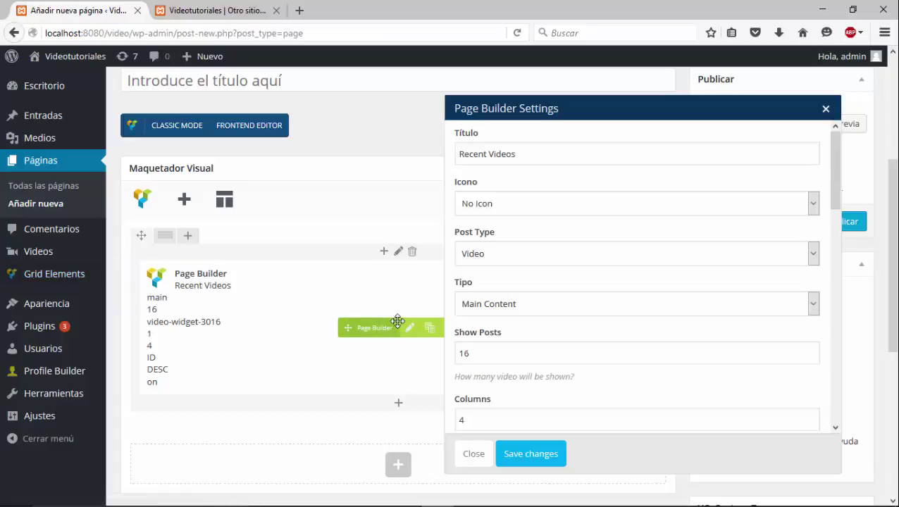
click(504, 310)
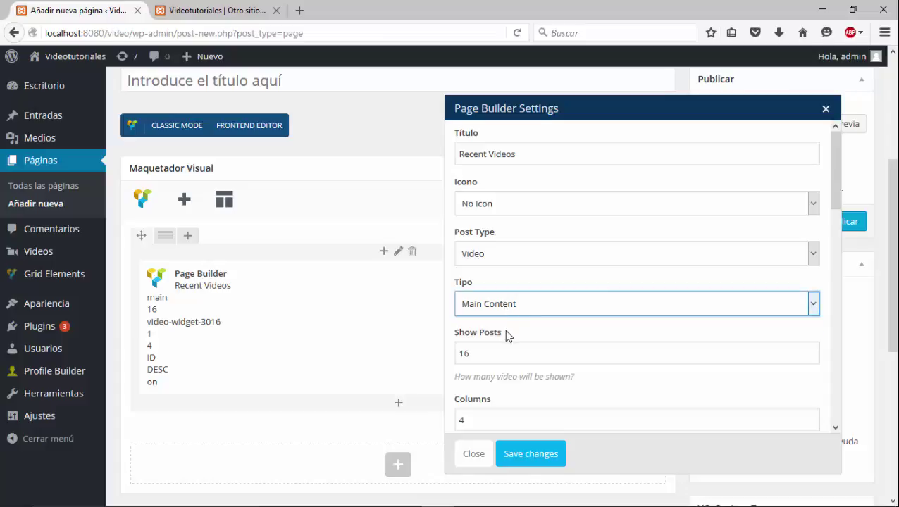
scroll(505, 281, down, 5)
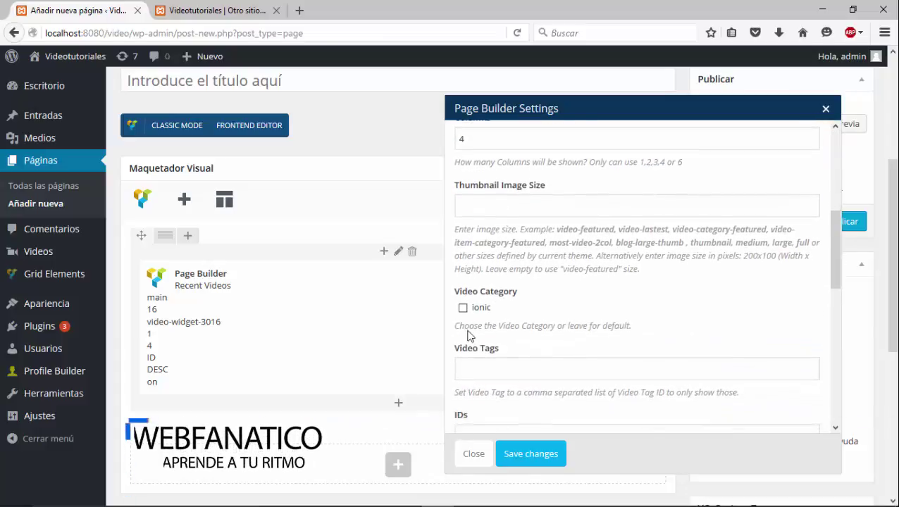
click(463, 304)
click(528, 454)
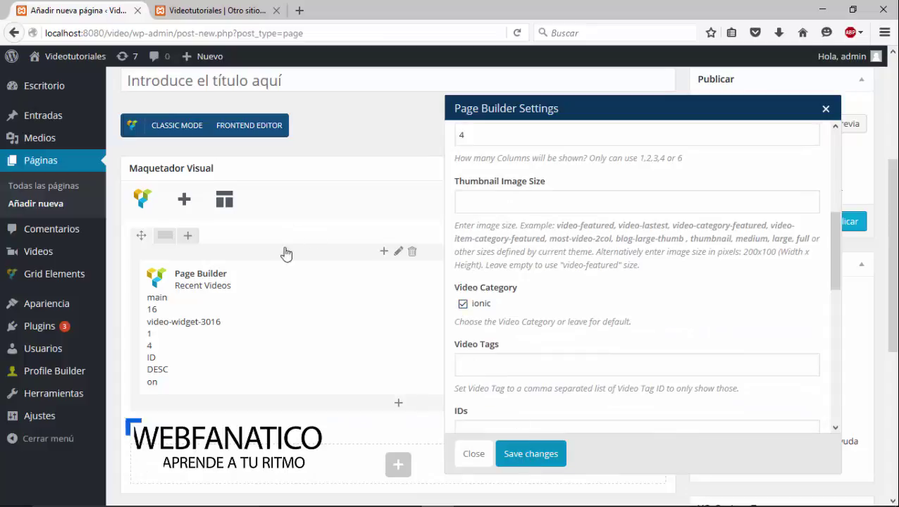
click(830, 221)
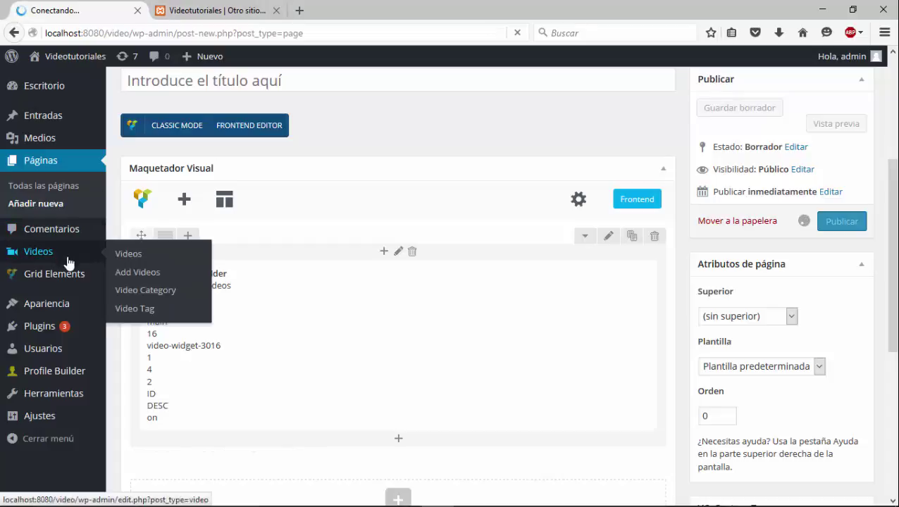
Step: Preview the published page and examine its four-column "Recent Videos" grid
mouse_move(64, 309)
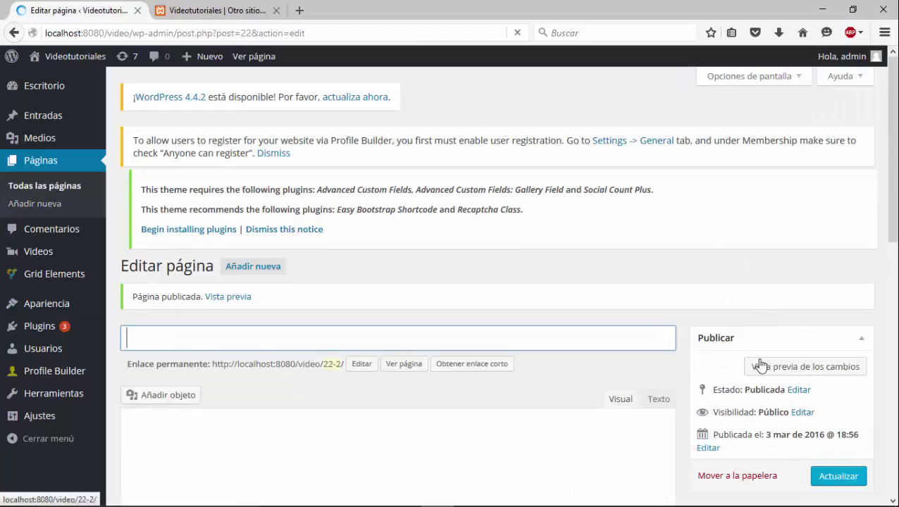
click(759, 366)
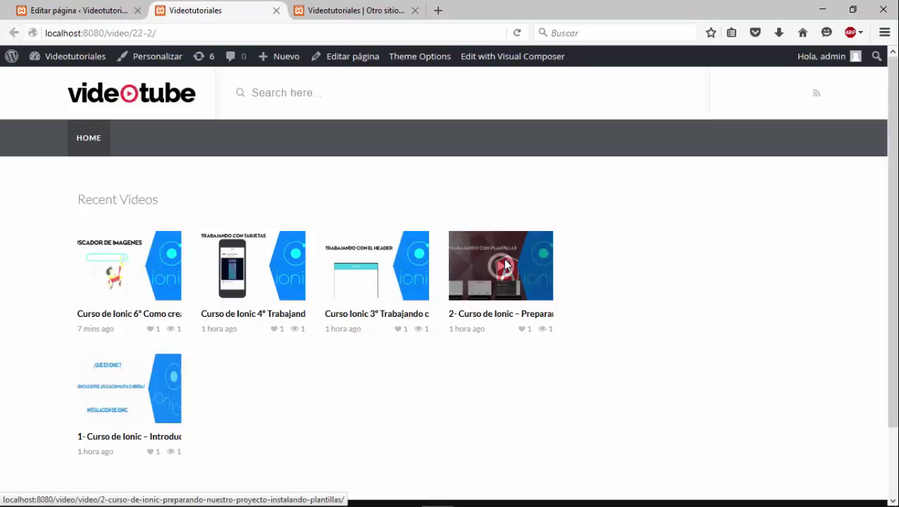
scroll(310, 227, down, 3)
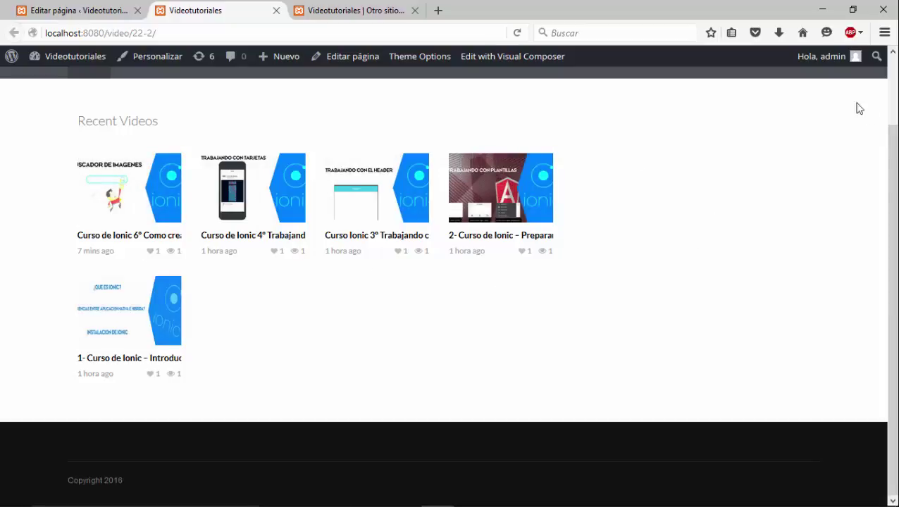
scroll(166, 135, up, 2)
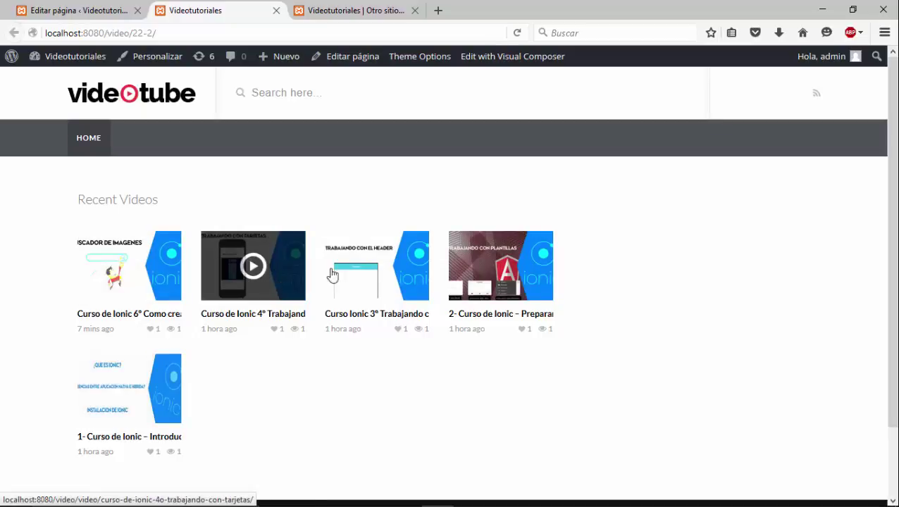
Step: Return to the page editor and open the mass actions of the Video Thumbnails settings
click(81, 10)
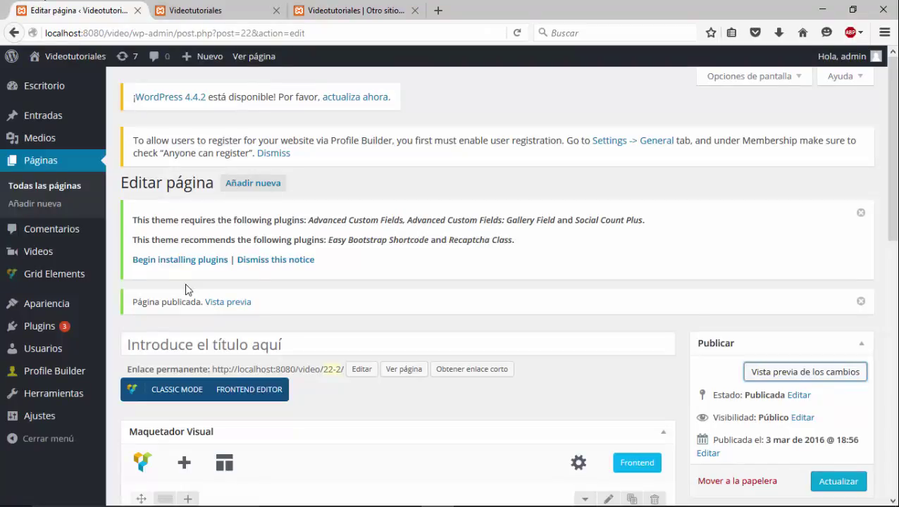
click(239, 335)
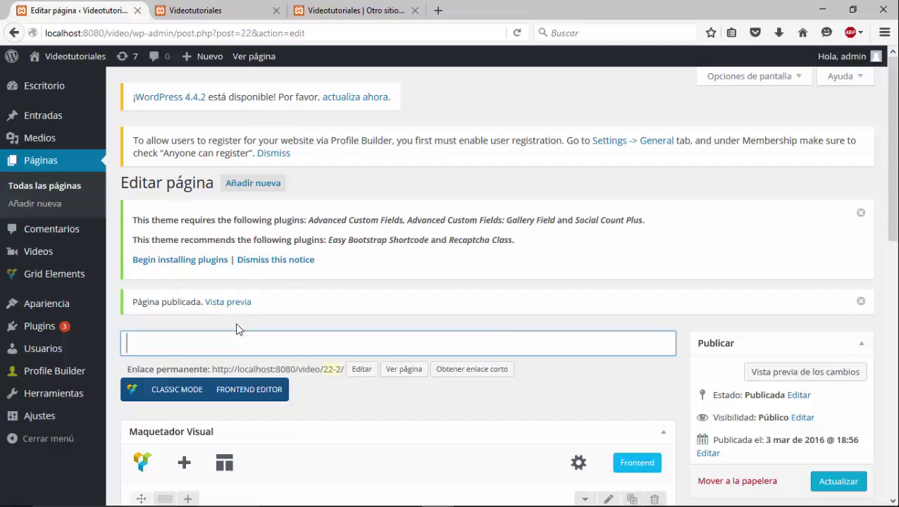
click(237, 329)
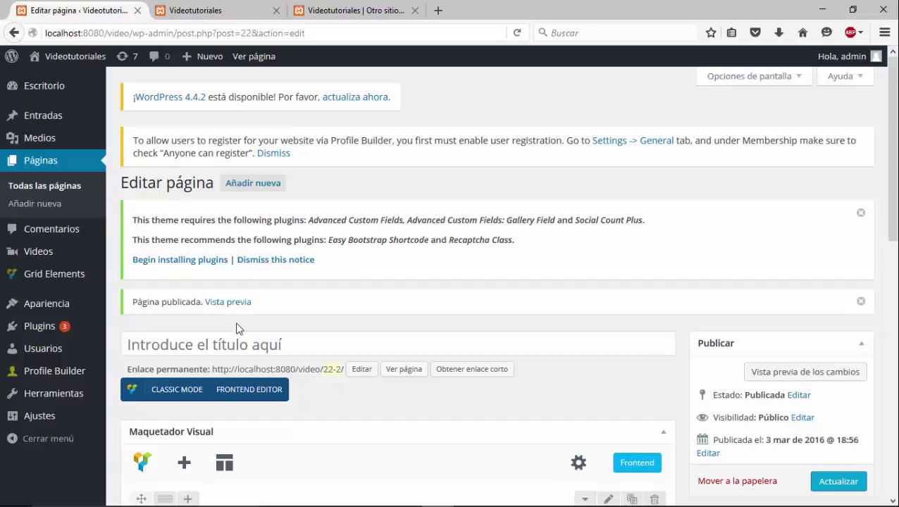
mouse_move(63, 399)
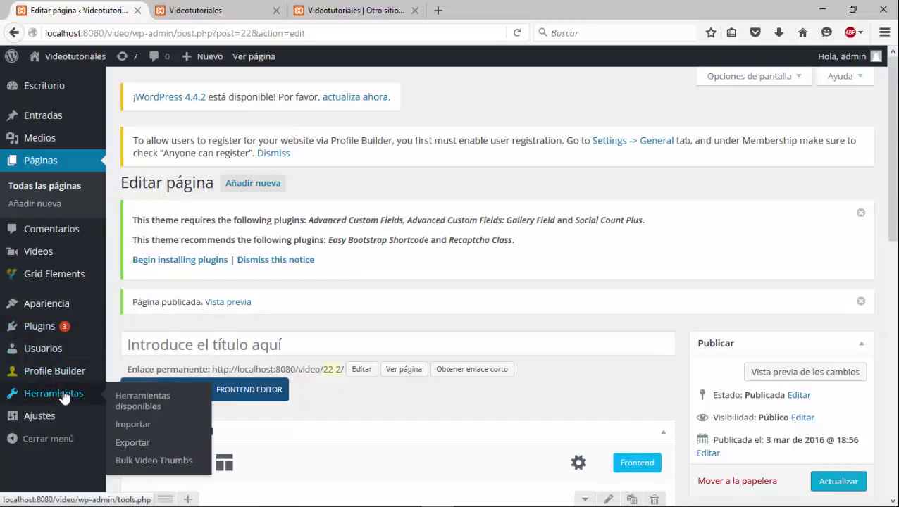
mouse_move(50, 308)
mouse_move(64, 422)
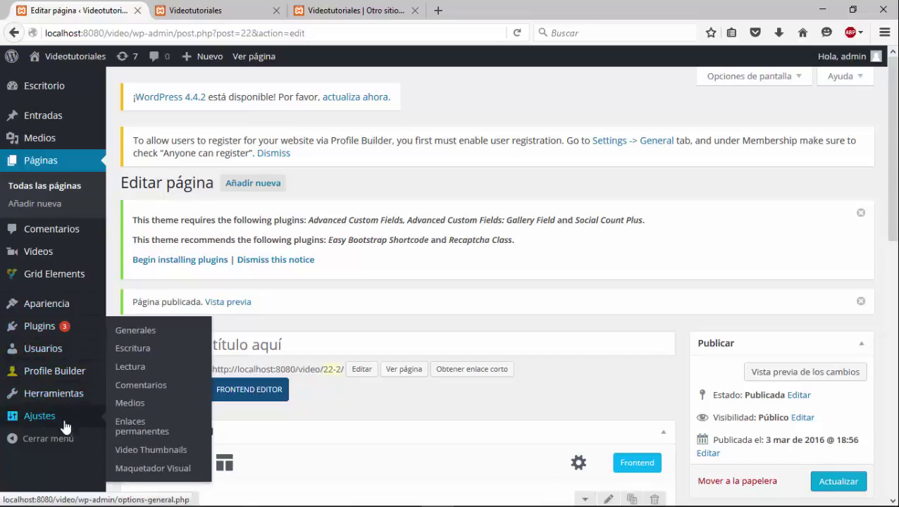
click(141, 459)
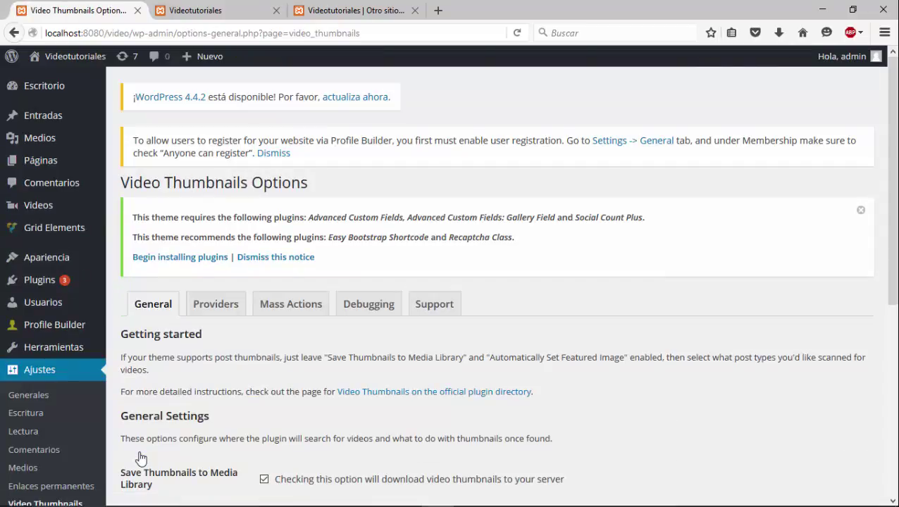
click(282, 311)
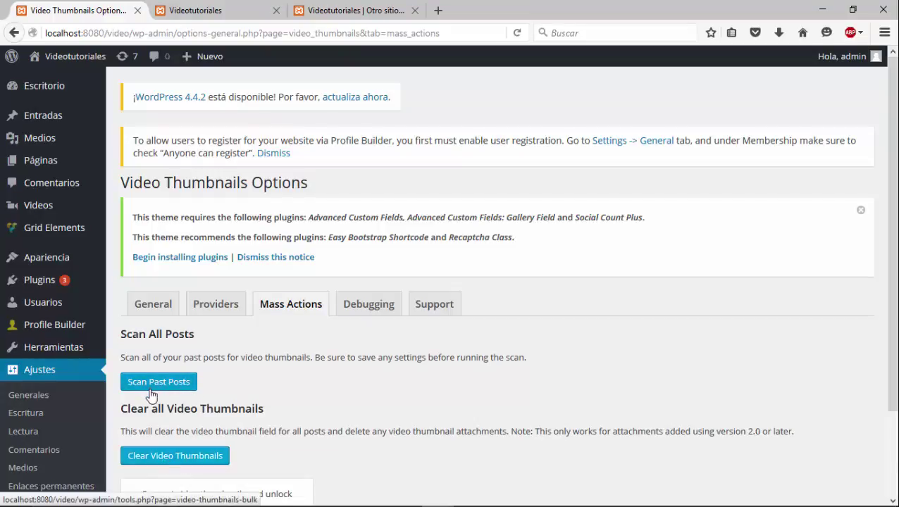
Step: Check the thumbnails on the previewed page, then scan all past posts with the Bulk Video Thumbnail Generator
click(247, 8)
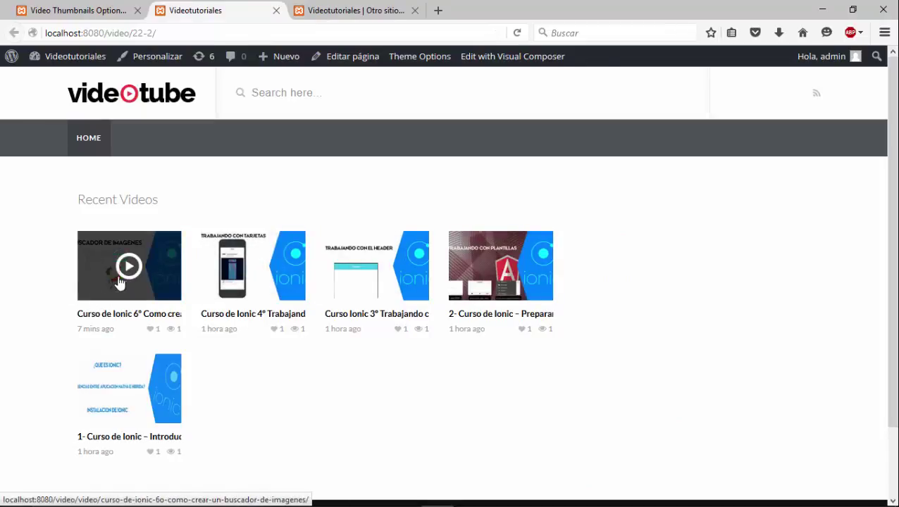
click(77, 10)
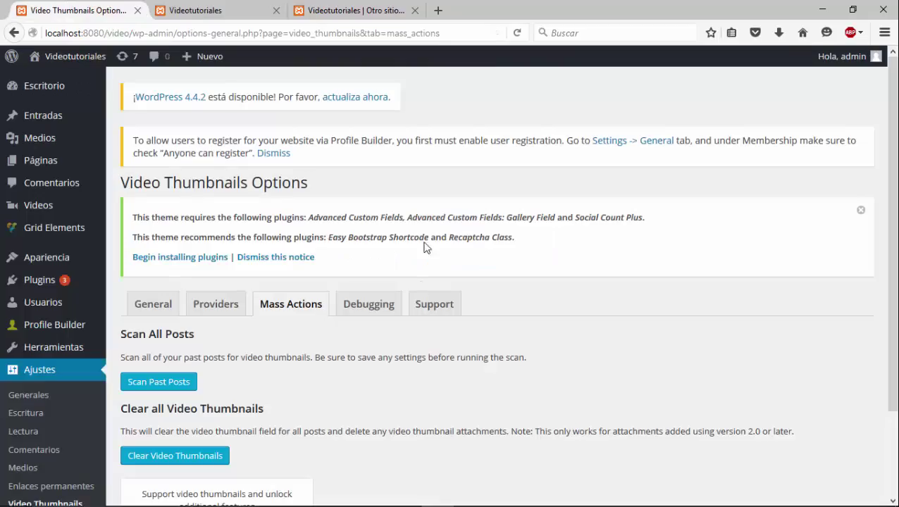
scroll(181, 340, down, 3)
click(160, 282)
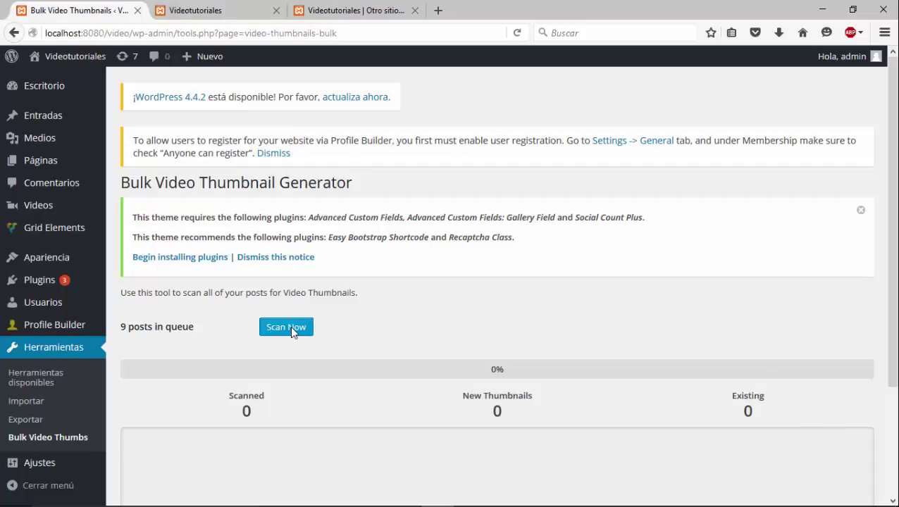
click(290, 326)
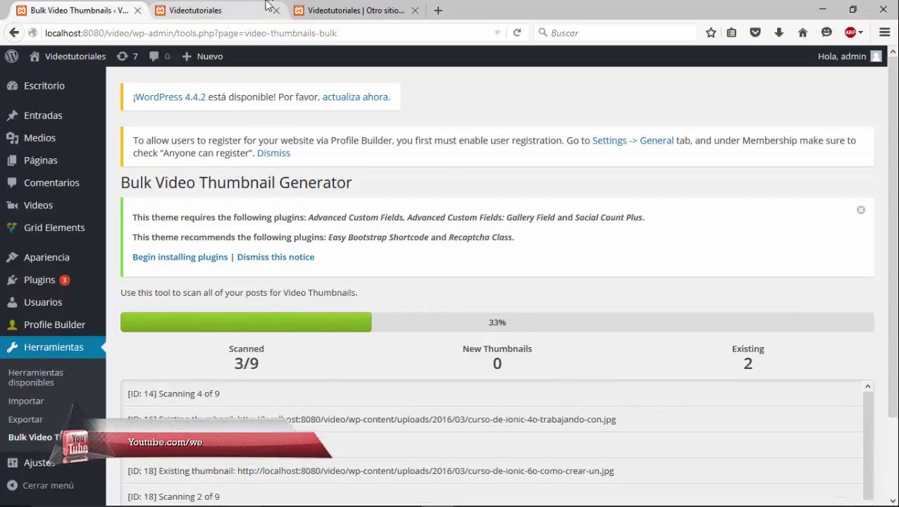
Step: View the second page of the "Curso de ionic" carousel on the site's home page
click(345, 10)
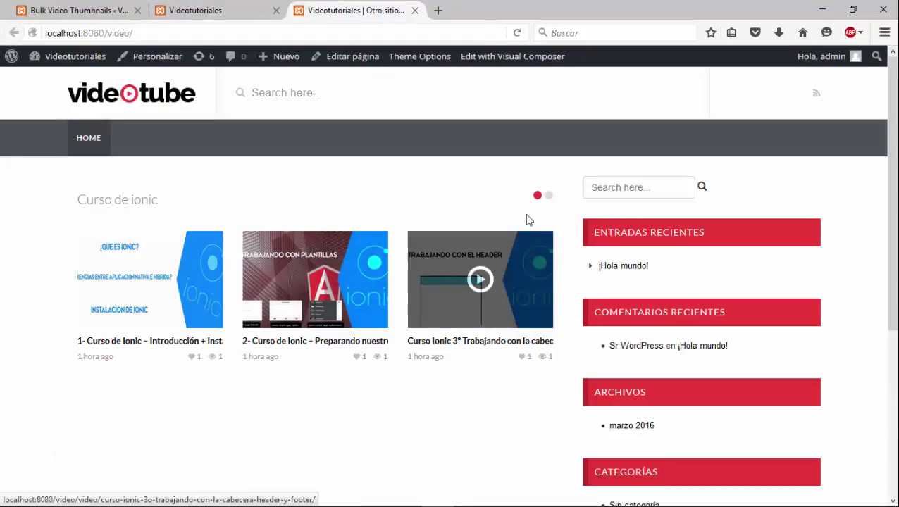
click(549, 196)
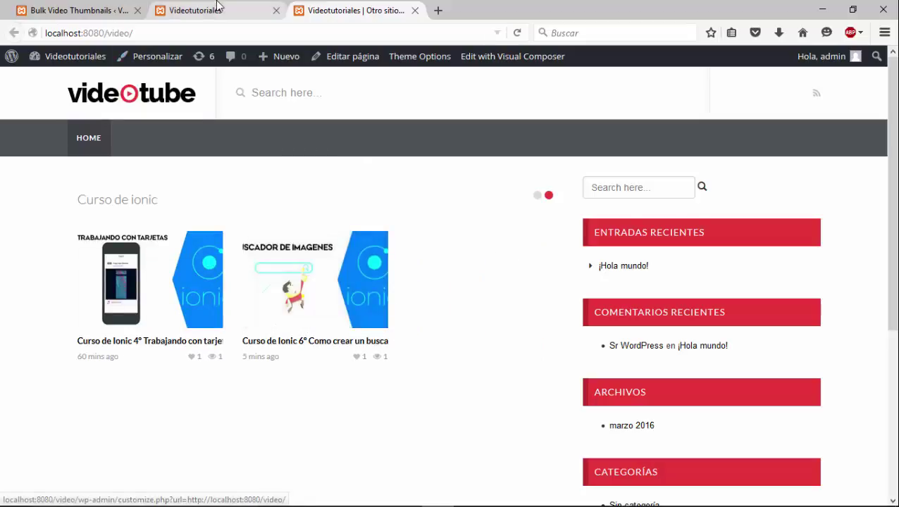
Step: Examine the thumbnail scan results and the tool's description, and return to the WordPress dashboard
click(96, 10)
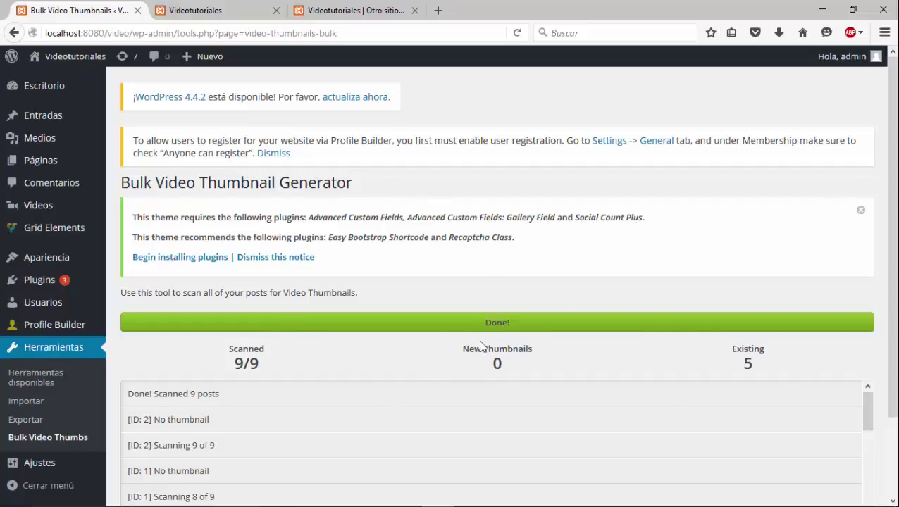
drag(727, 346, 768, 369)
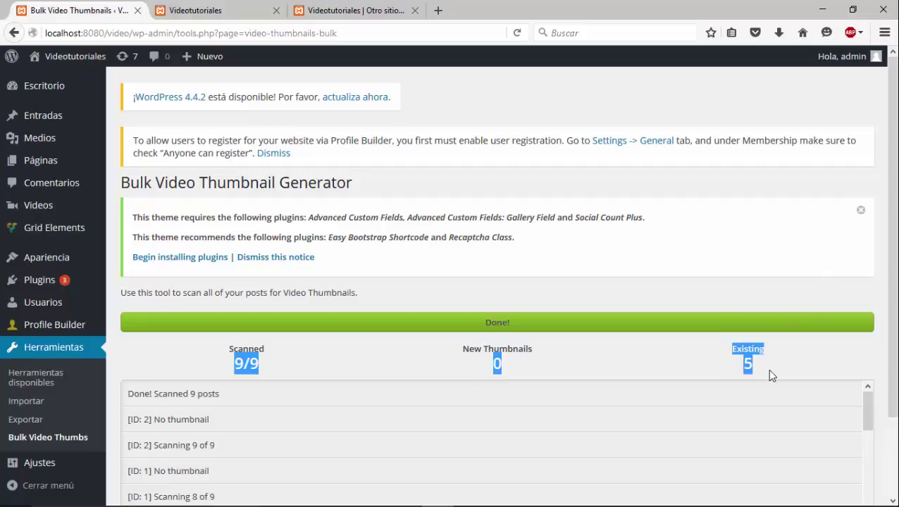
click(770, 371)
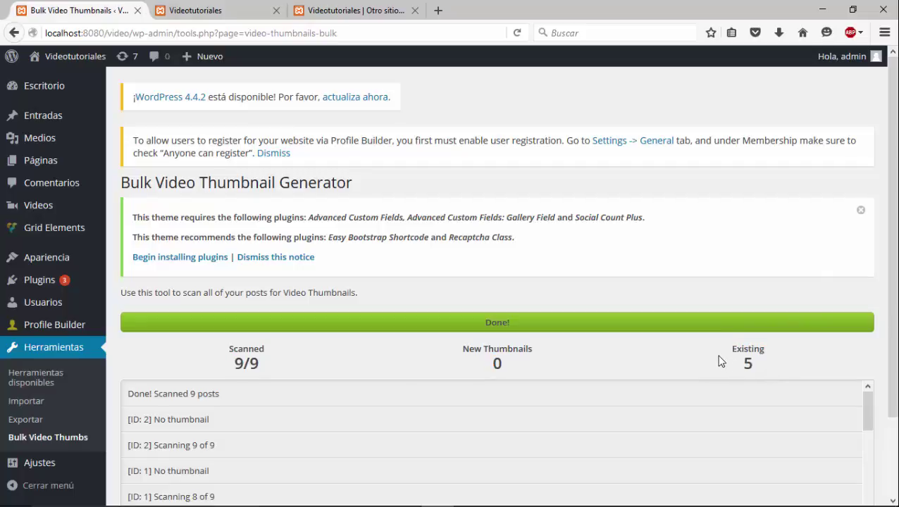
drag(730, 347, 719, 360)
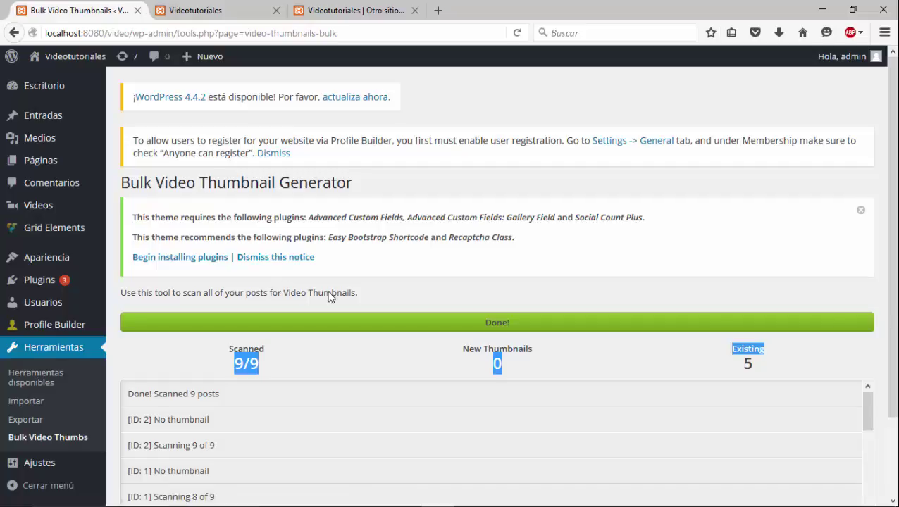
drag(356, 291, 120, 291)
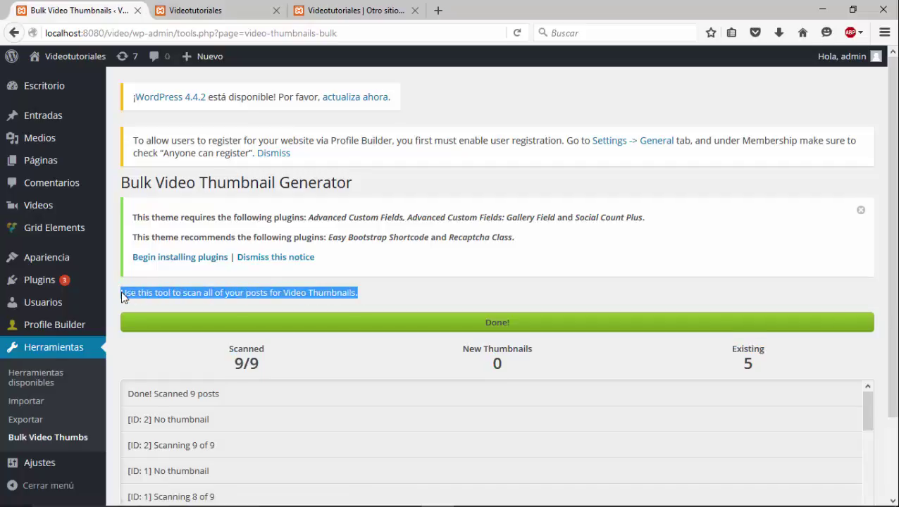
click(121, 291)
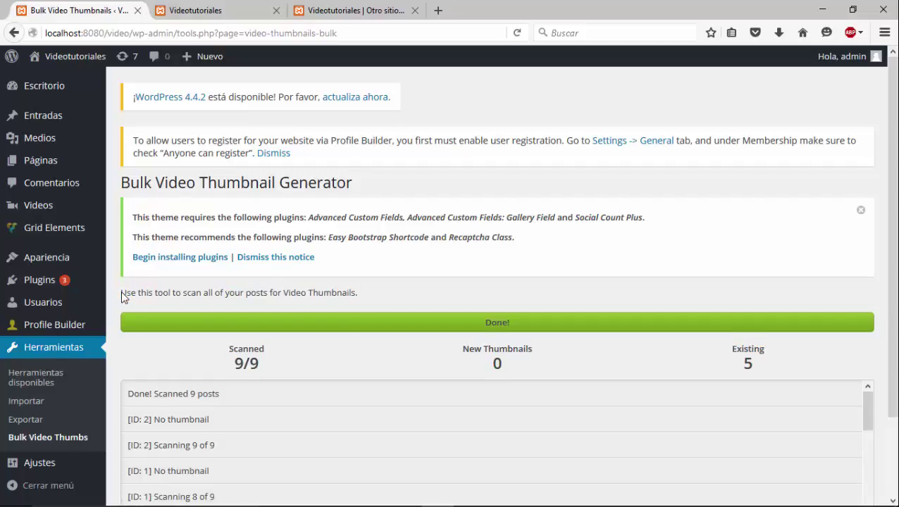
drag(121, 291, 361, 287)
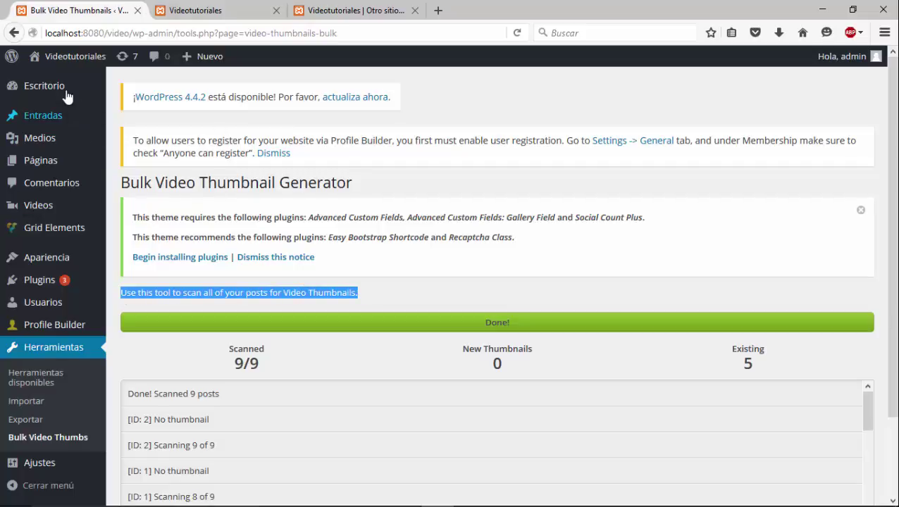
click(131, 88)
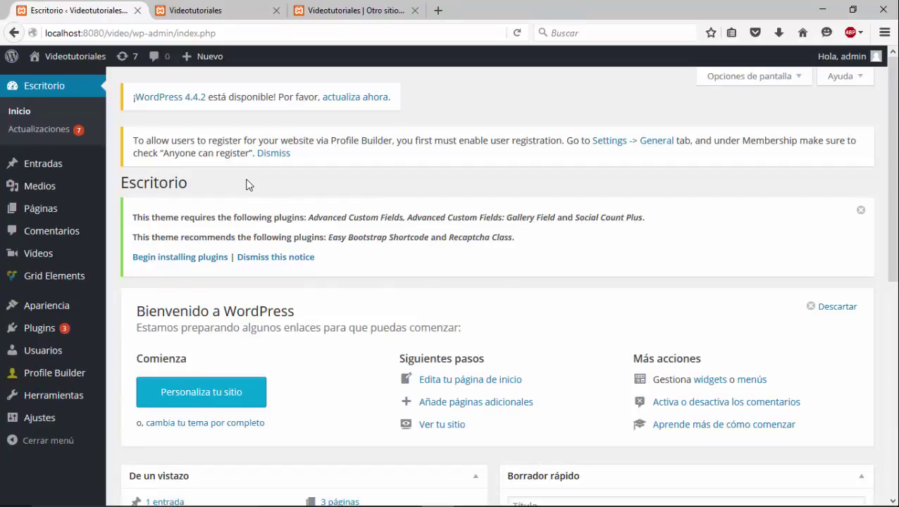
Step: Read the Profile Builder notice on the dashboard about enabling user registration in the general settings
drag(134, 141, 258, 163)
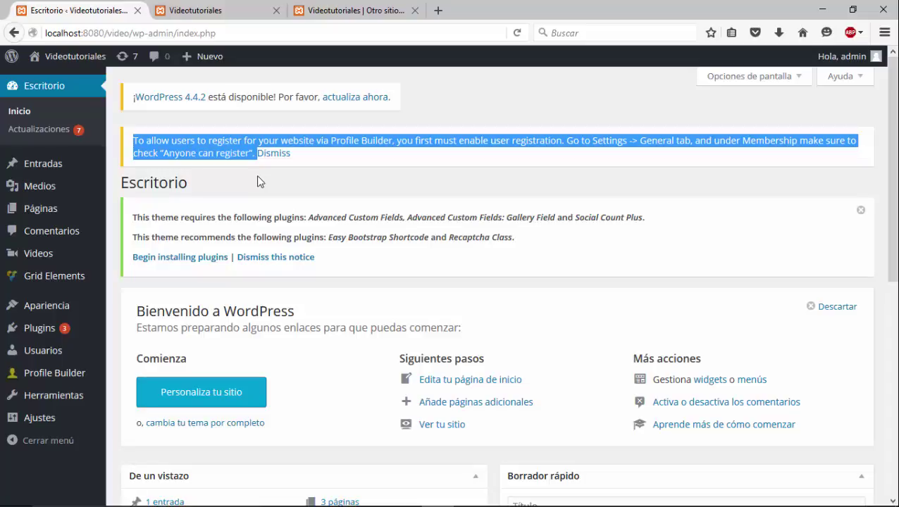
click(257, 177)
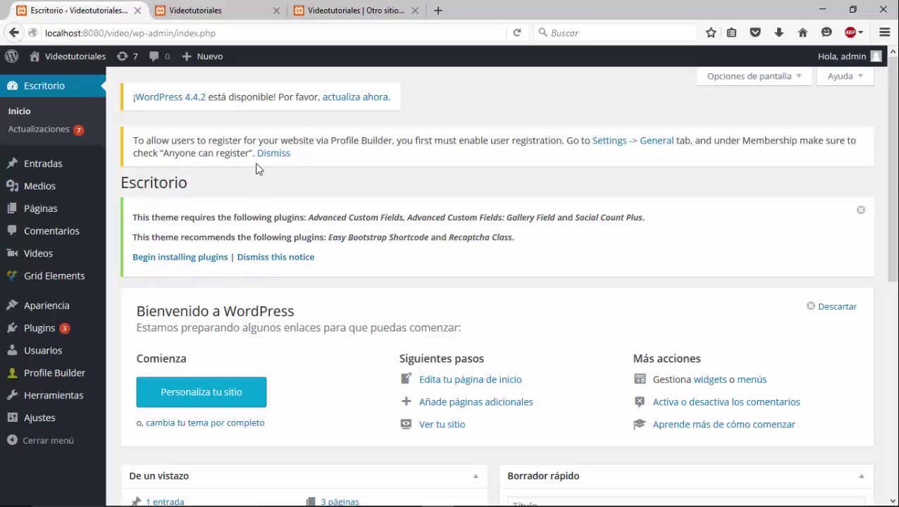
drag(257, 156, 133, 139)
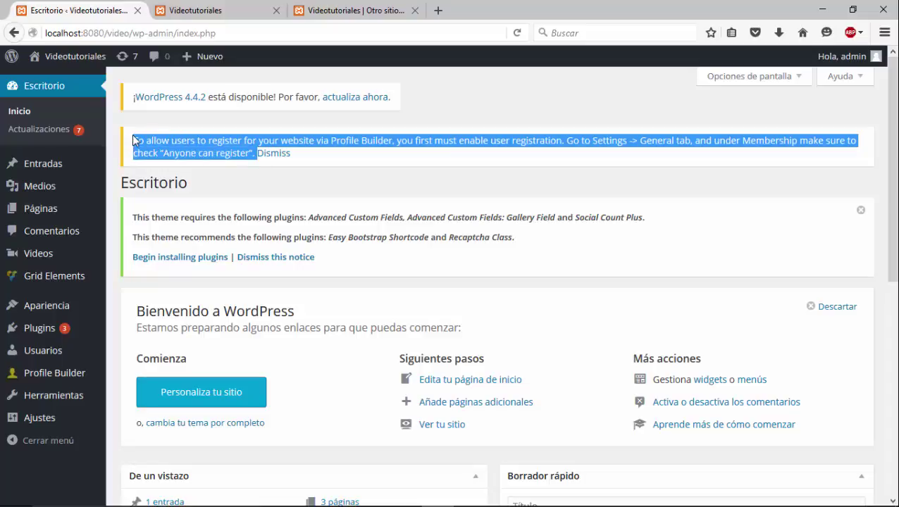
click(219, 174)
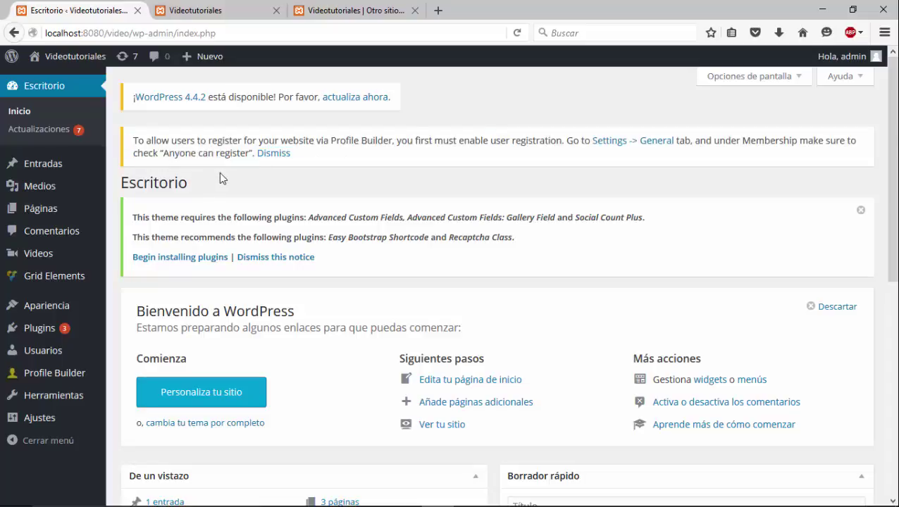
Step: Review the "Recent Videos" grid page and the home page's "Curso de ionic" carousel, and minimize the browser window
click(215, 9)
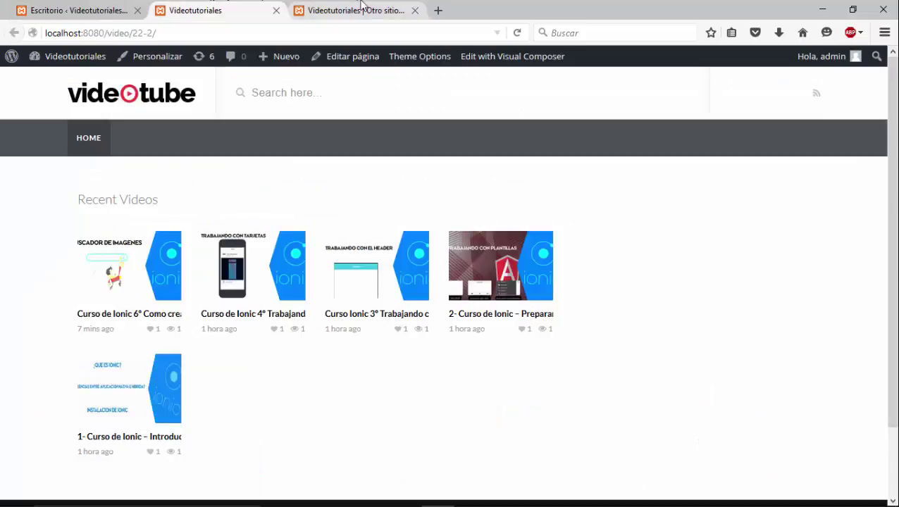
click(350, 7)
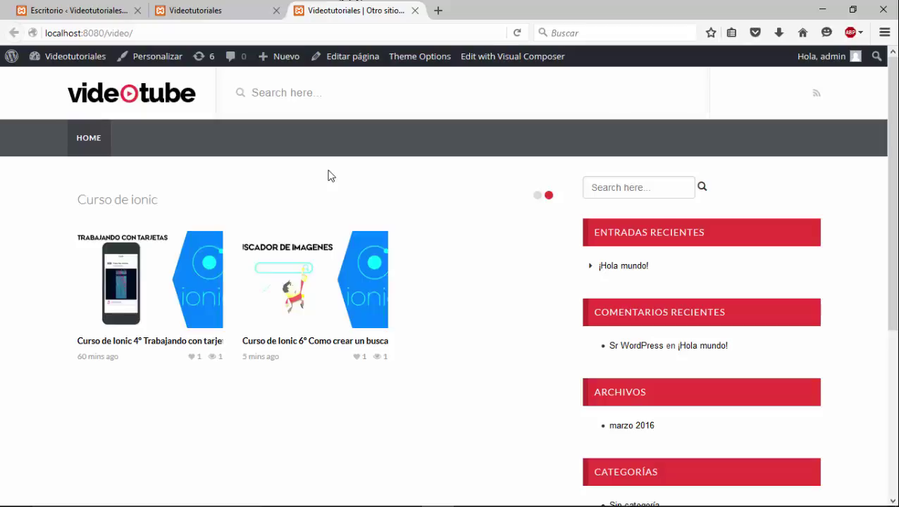
click(822, 10)
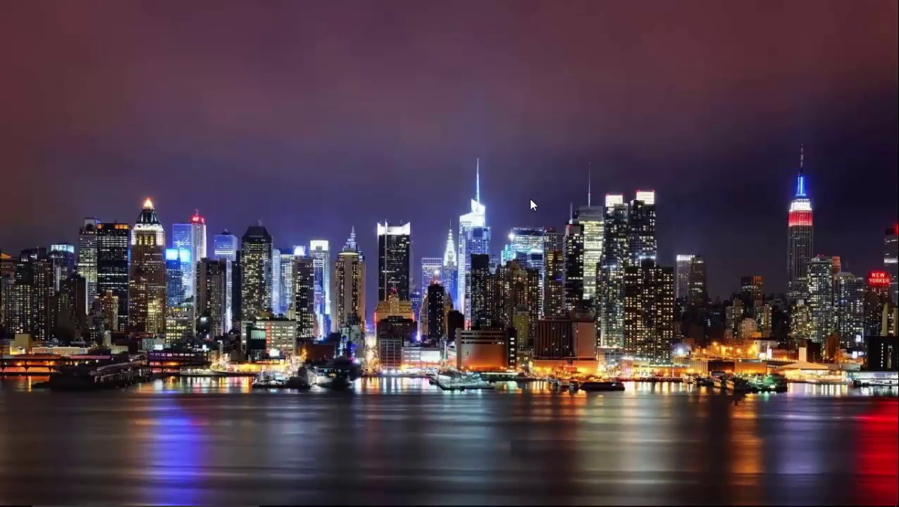